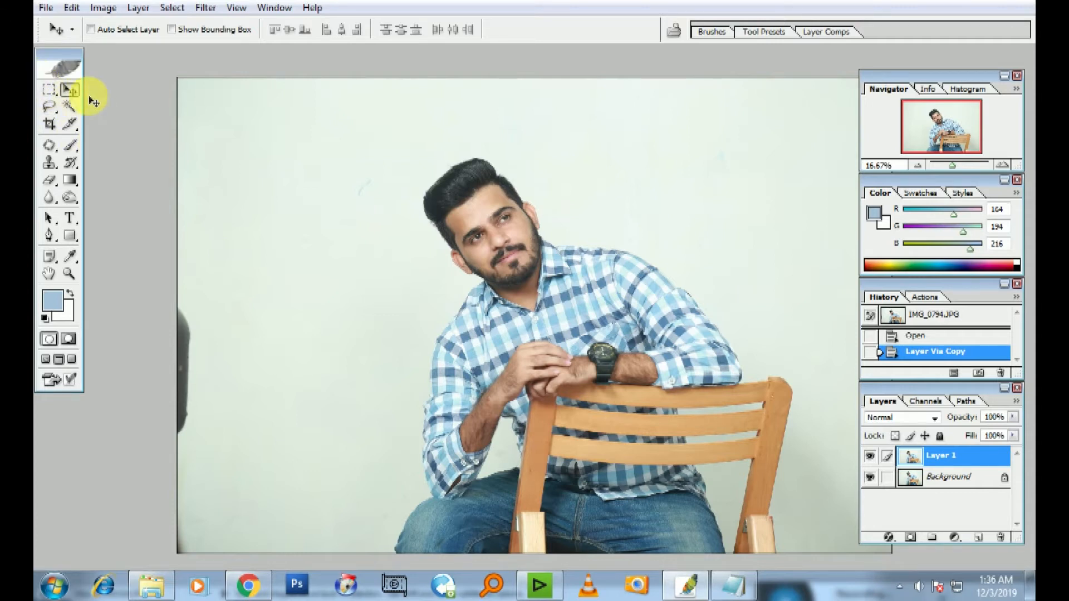
Step: Select a rectangular area around the man's chin and collar with the Rectangular Marquee tool and feather it by 50 pixels
left_click(49, 90)
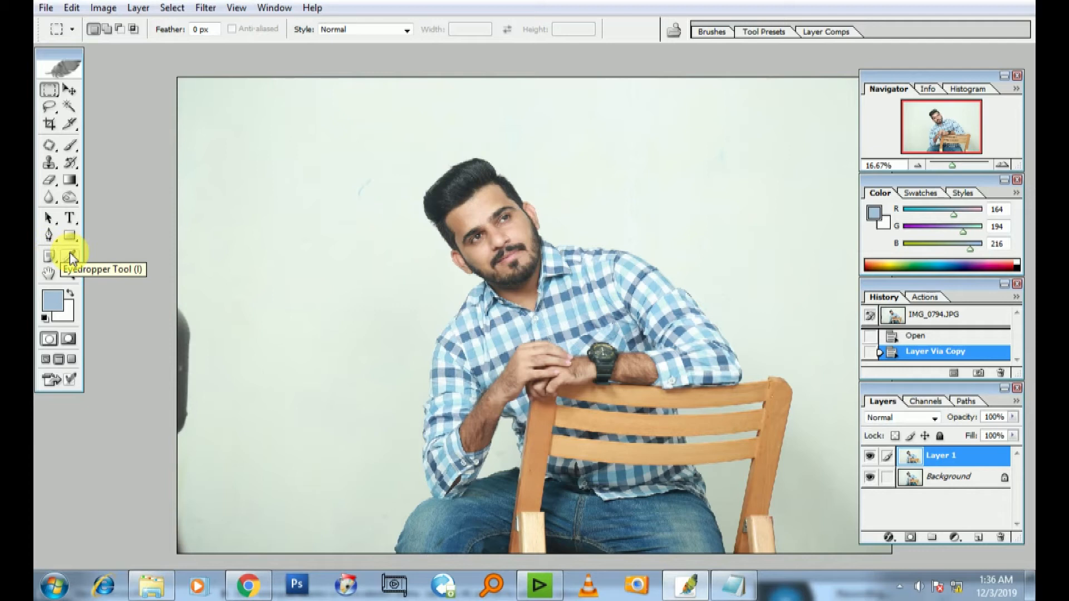
left_click(71, 89)
left_click(51, 92)
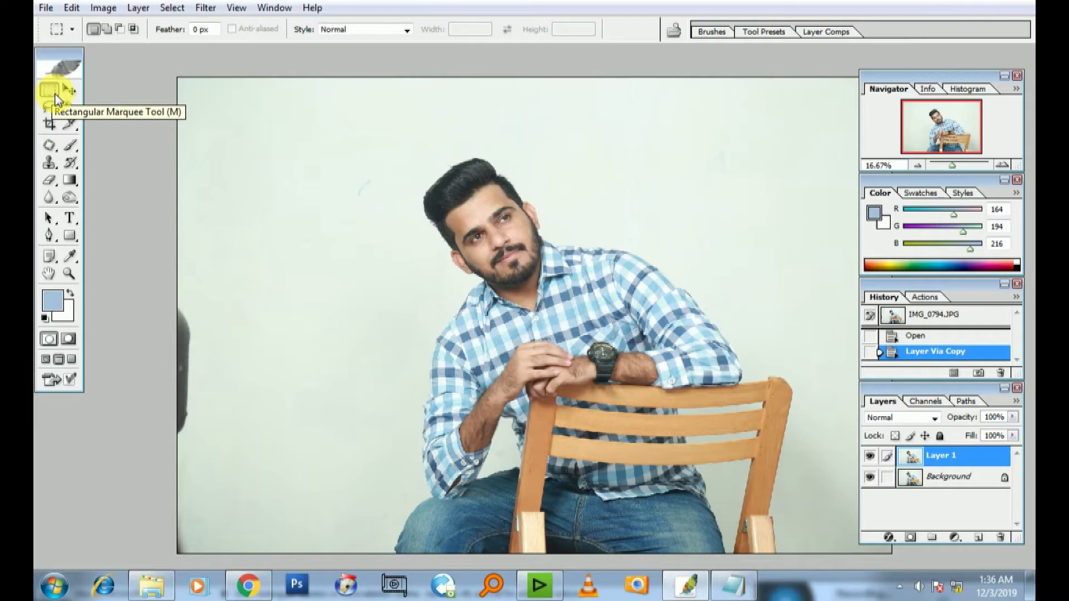
left_click_drag(515, 294, 482, 273)
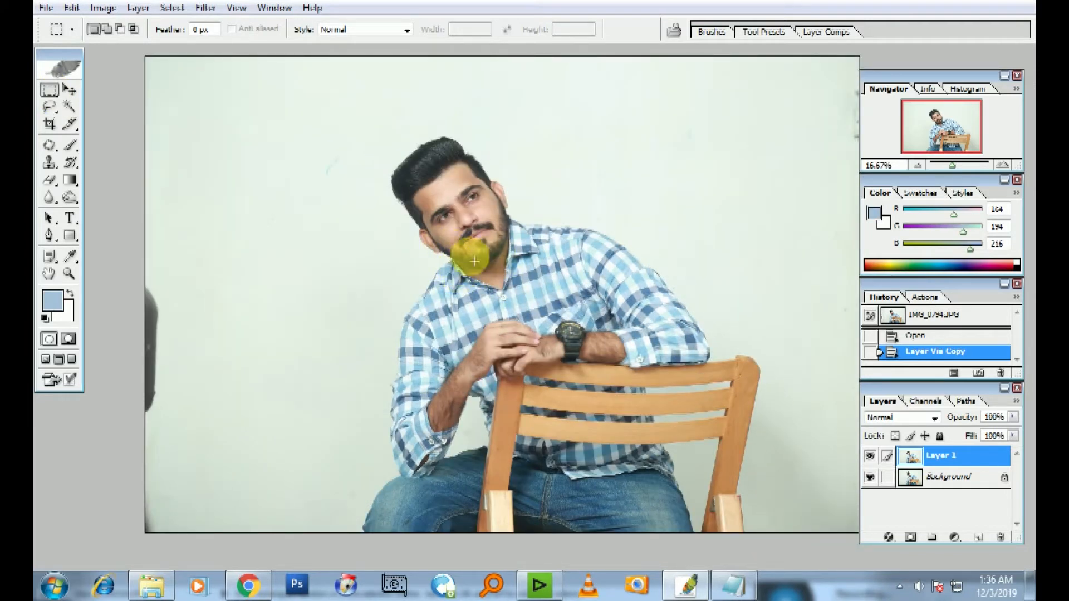
left_click_drag(445, 238, 510, 294)
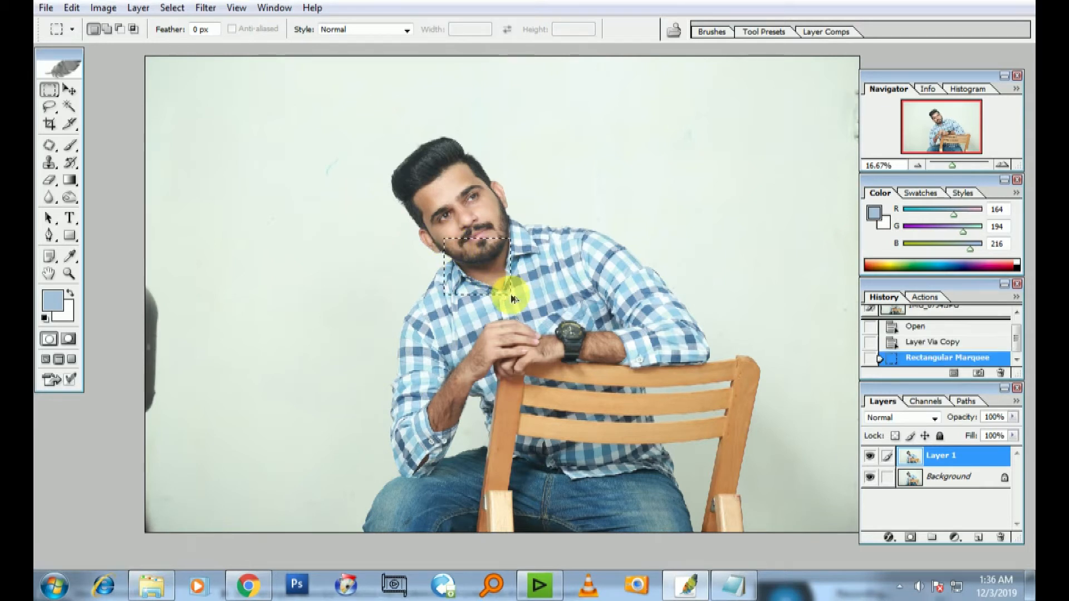
key("ctrl+alt+d")
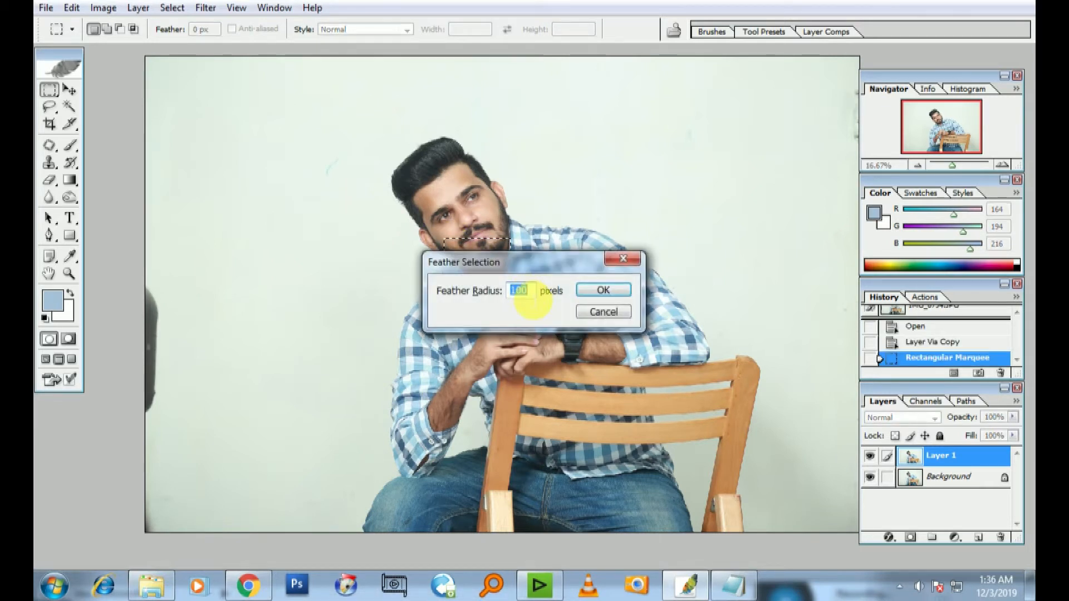
type("50")
key("Return")
Step: Try brightening the feathered chin selection with Curves at input 112 and output 147, undo the adjustment and clear the selection
key("ctrl+m")
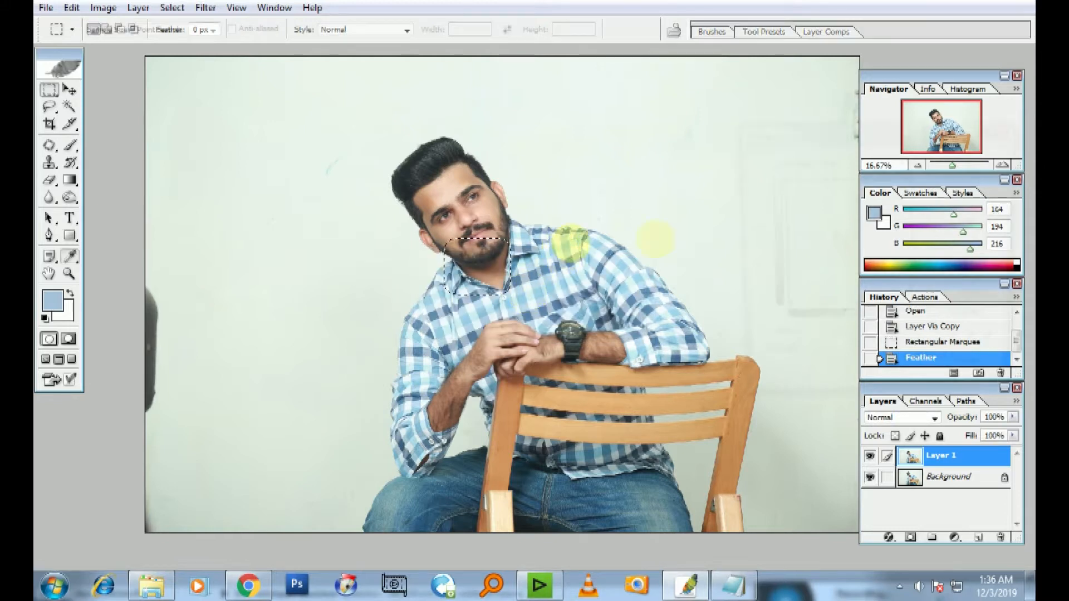
left_click_drag(845, 240, 839, 235)
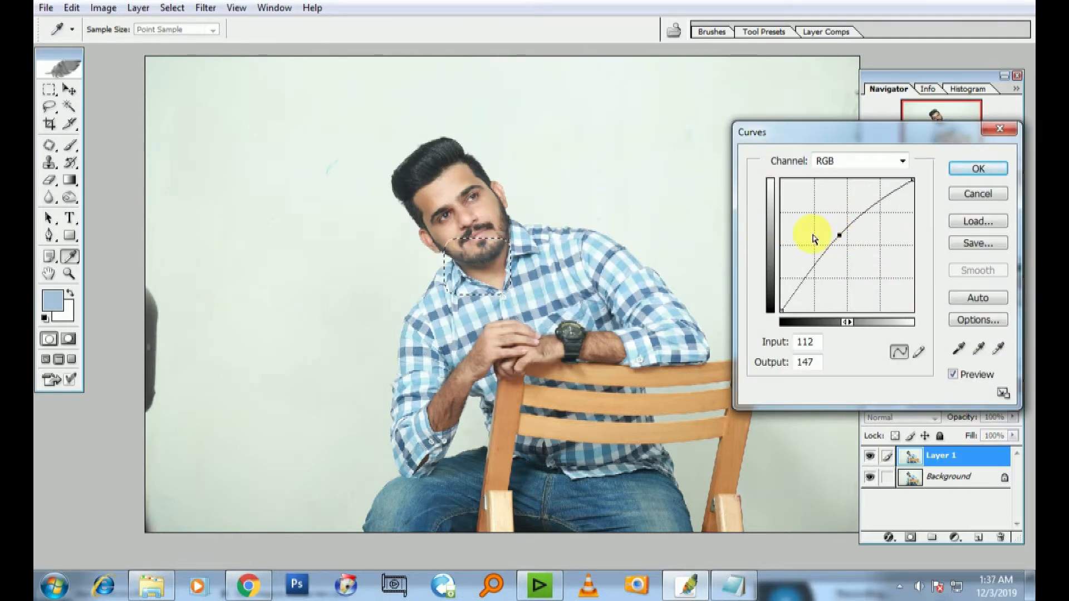
key("Return")
key("ctrl+z")
key("ctrl+z")
key("ctrl+z")
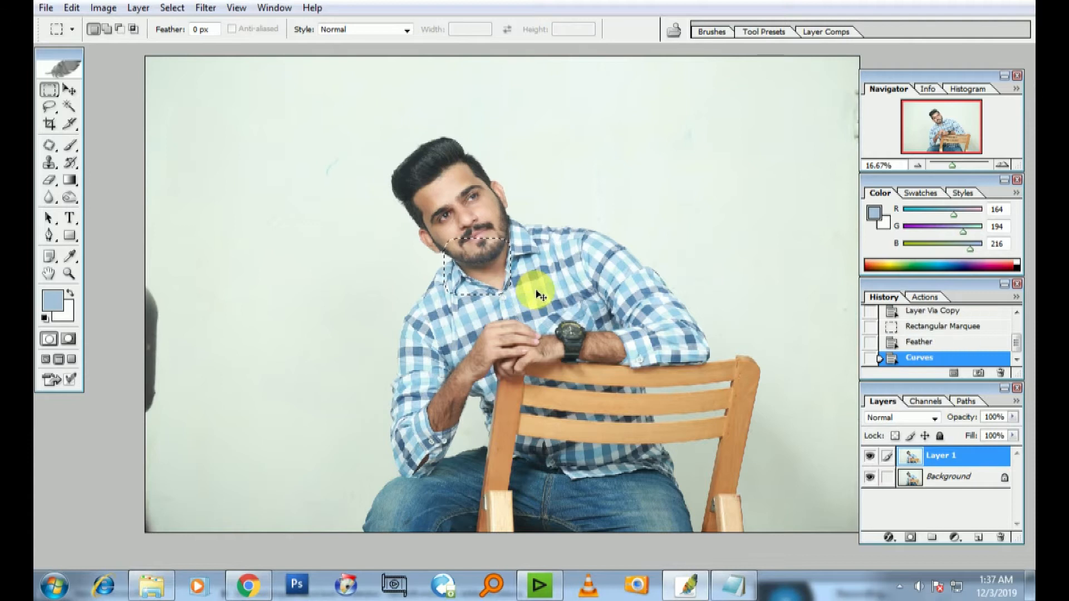
key("ctrl+d")
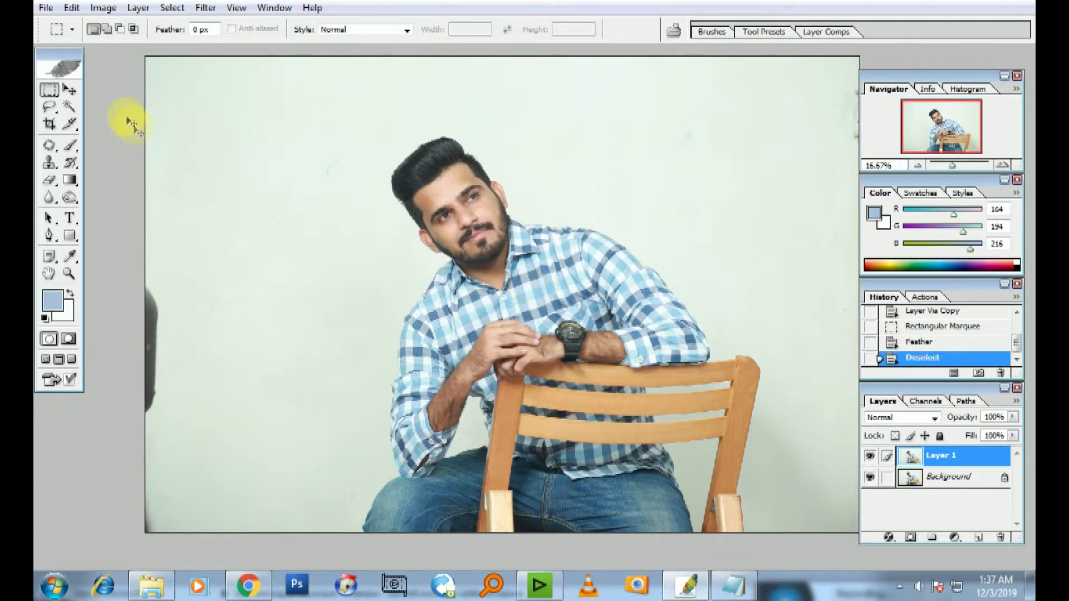
Step: Try moving Layer 1 and free-transforming it to about 38% scale with a -7.6° rotation, and undo both changes
left_click(71, 91)
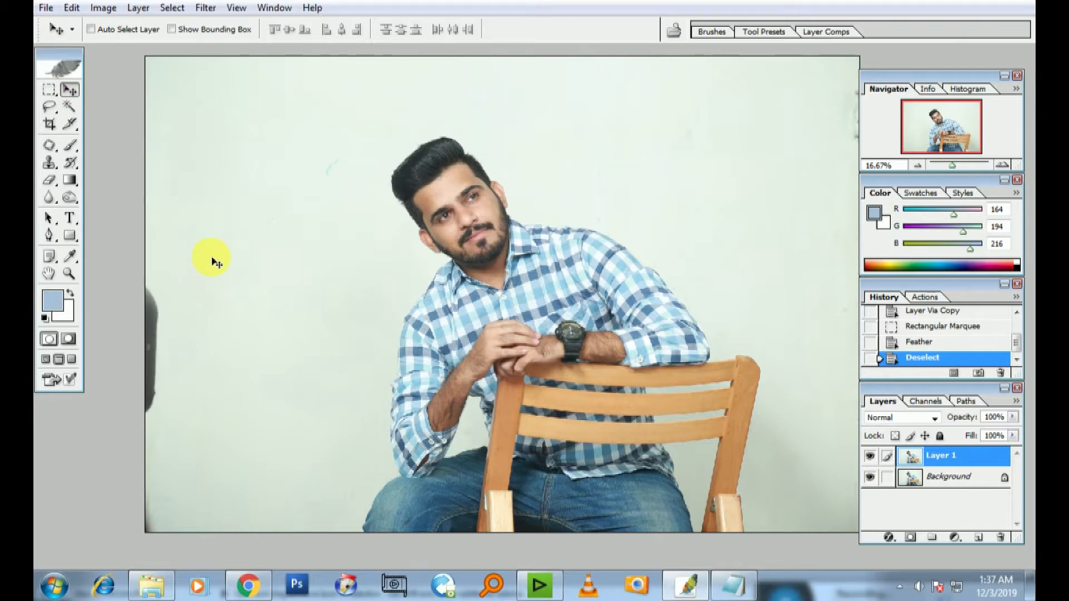
left_click_drag(489, 267, 432, 248)
key("ctrl+t")
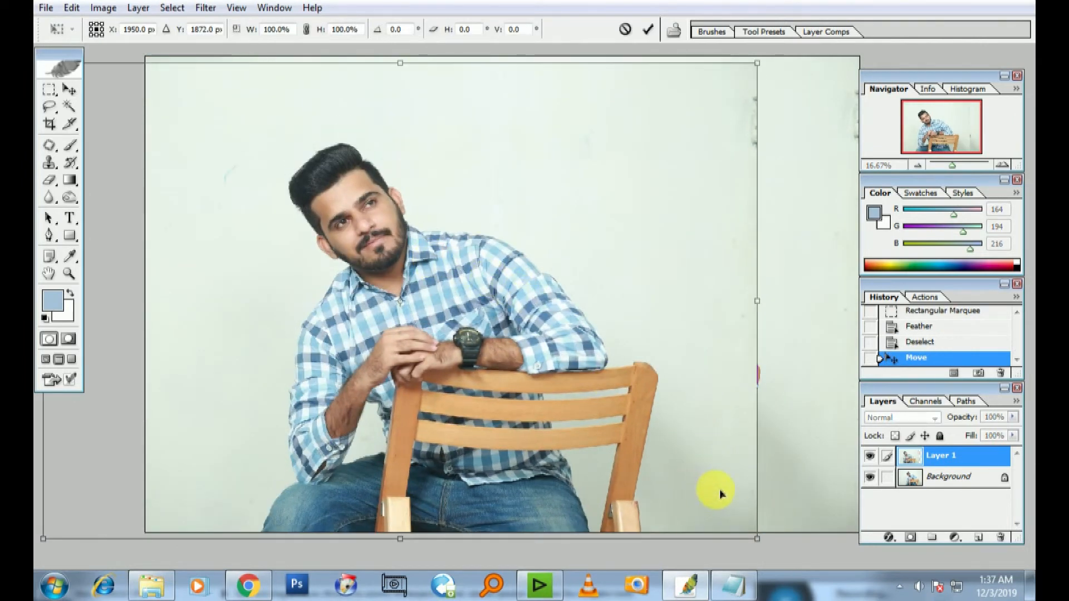
key("ctrl+minus")
left_click_drag(696, 492, 526, 366)
left_click_drag(439, 251, 369, 375)
left_click_drag(514, 367, 513, 346)
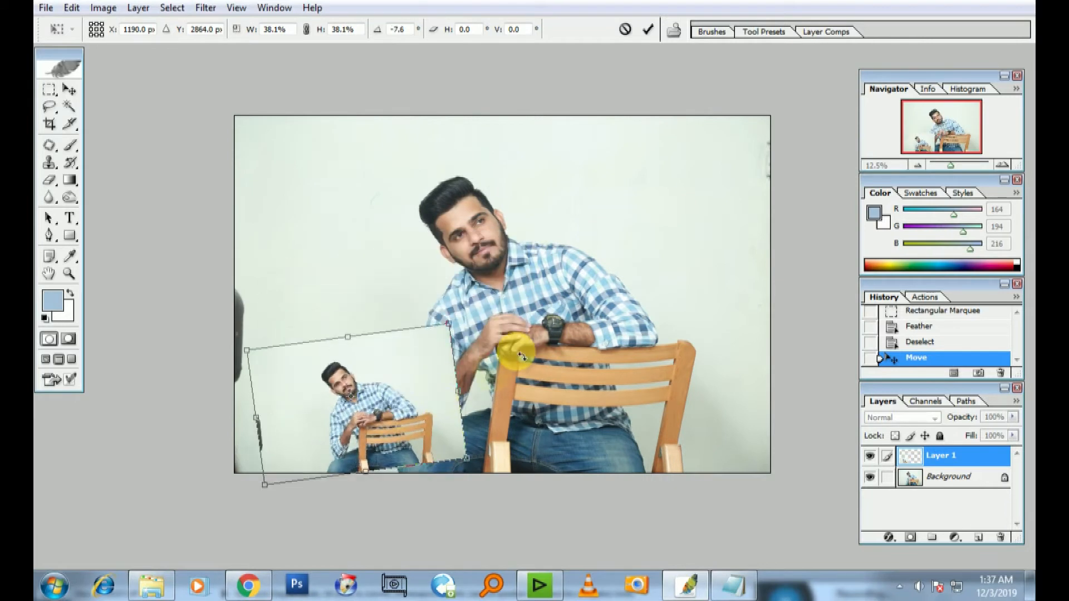
left_click_drag(463, 430, 454, 427)
key("Return")
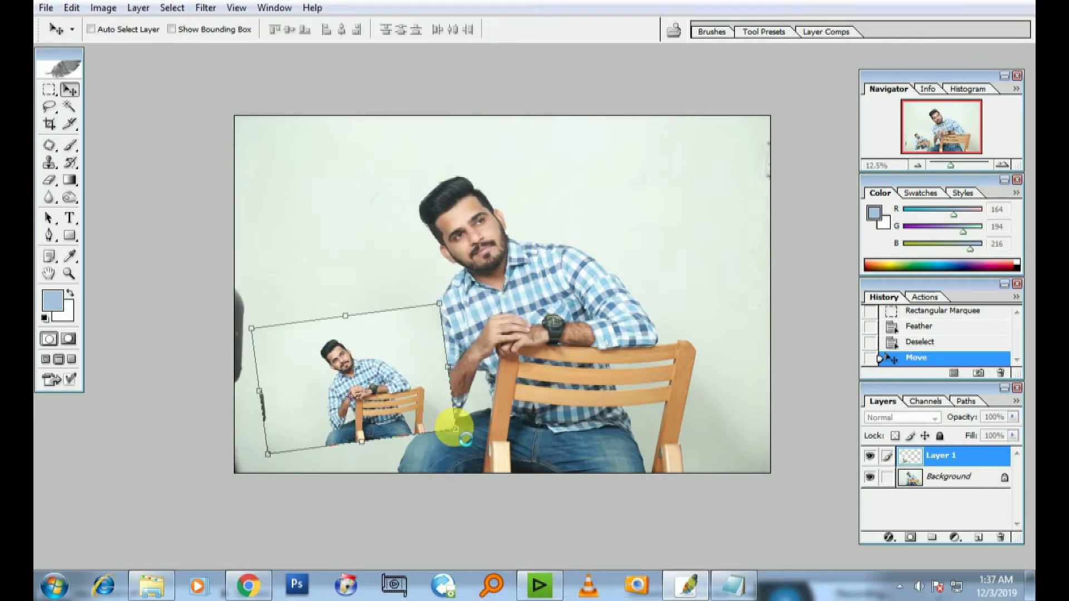
key("ctrl+z")
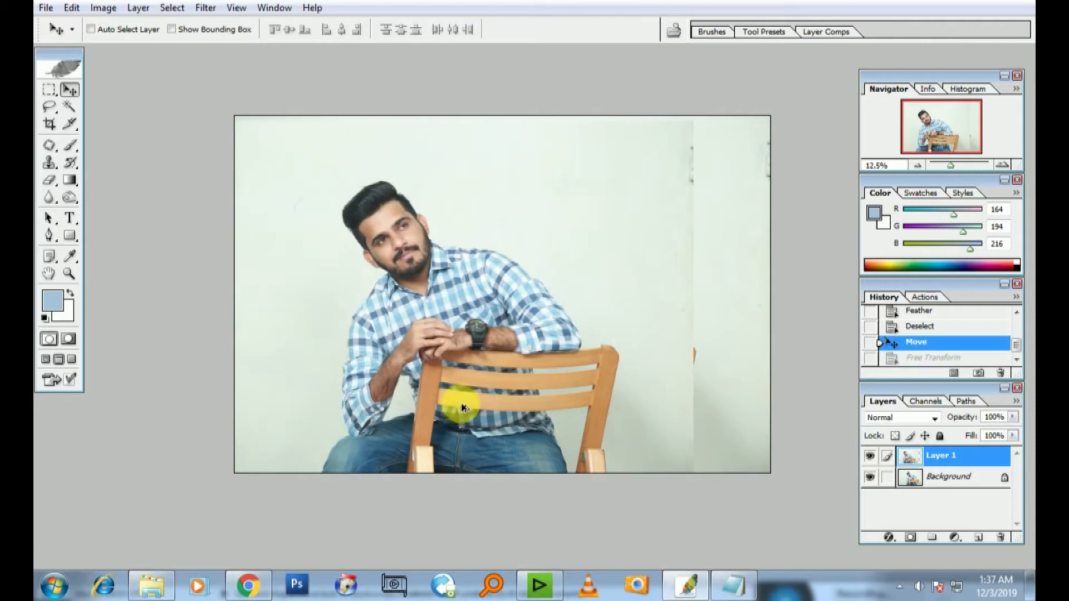
key("ctrl+alt+z")
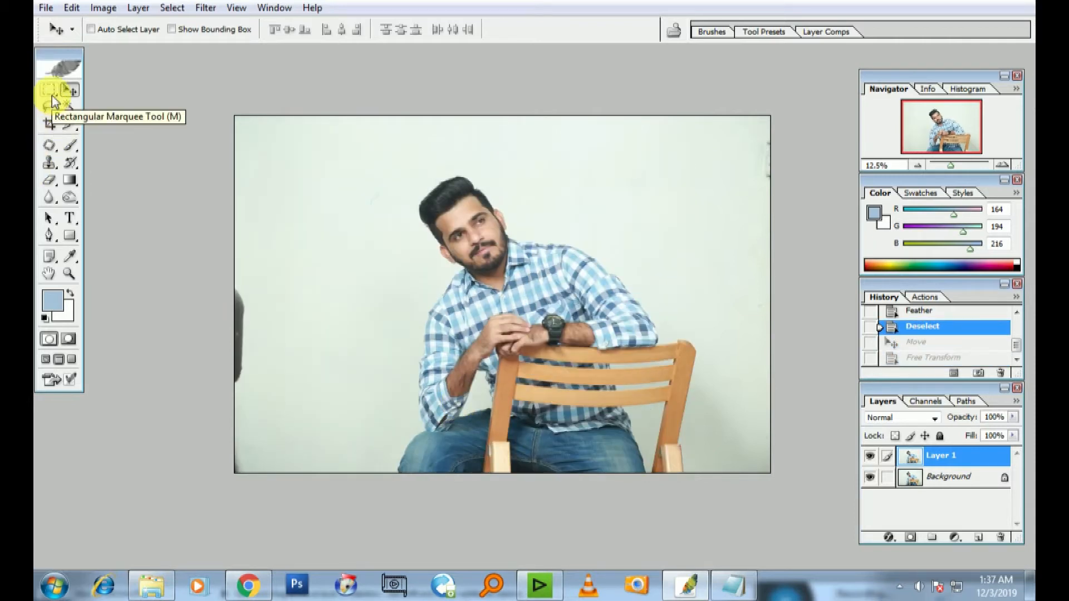
Step: Draw a freehand Lasso selection around the beard, neck and collar and feather it by 50 pixels
key("ctrl+space")
left_click_drag(371, 202, 620, 321)
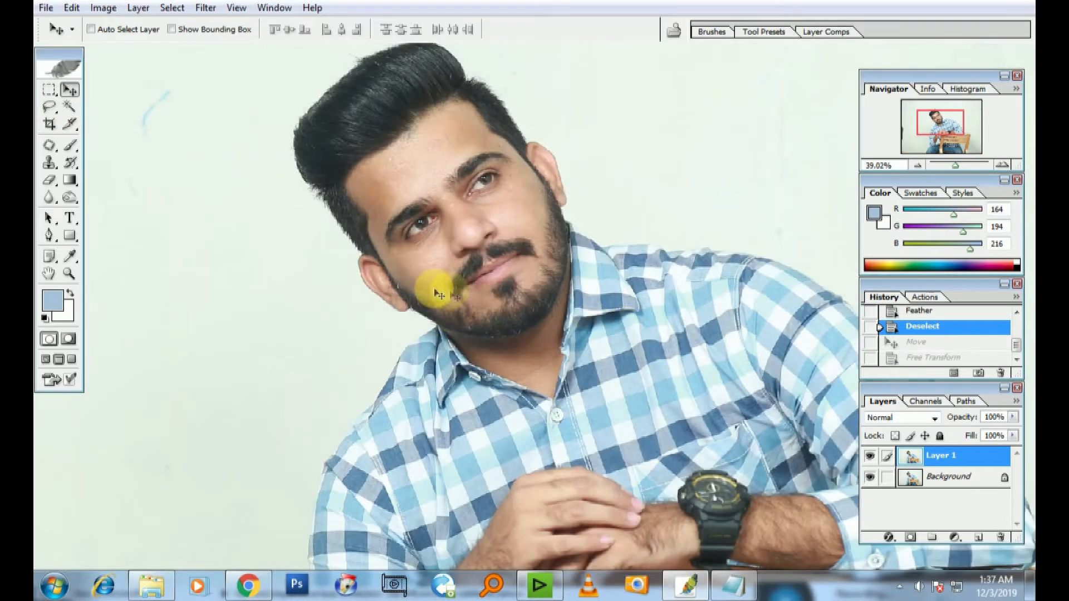
left_click(53, 107)
mouse_move(433, 287)
left_mouse_down()
mouse_move(409, 306)
mouse_move(607, 394)
mouse_move(489, 279)
mouse_move(490, 298)
left_mouse_up()
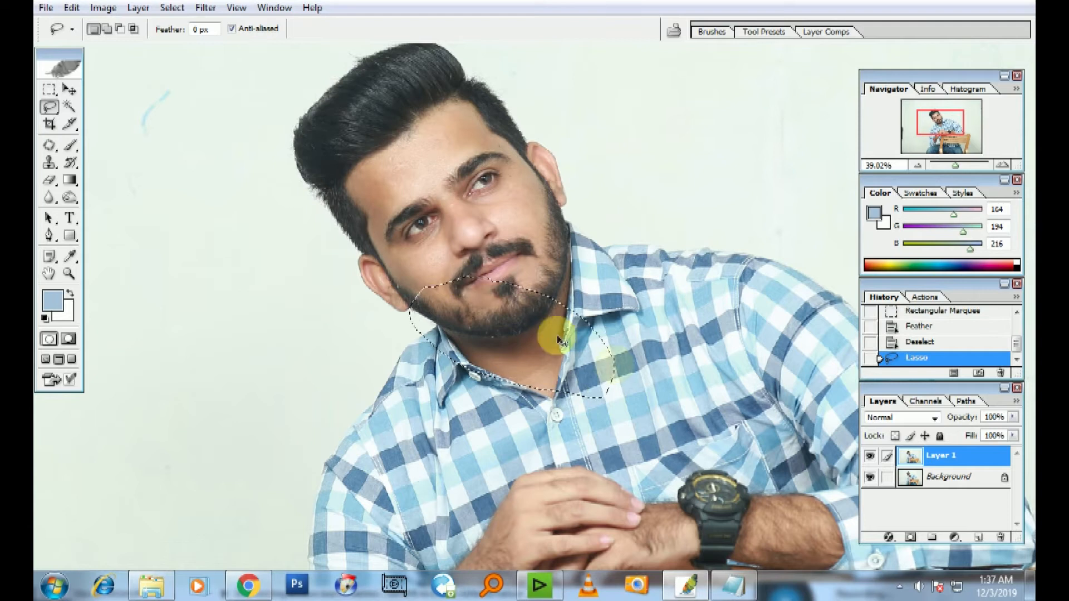
key("ctrl+alt+d")
type("50")
key("Return")
Step: Try a slight Curves brightening on the feathered beard and neck area, and clear the selection
key("ctrl+m")
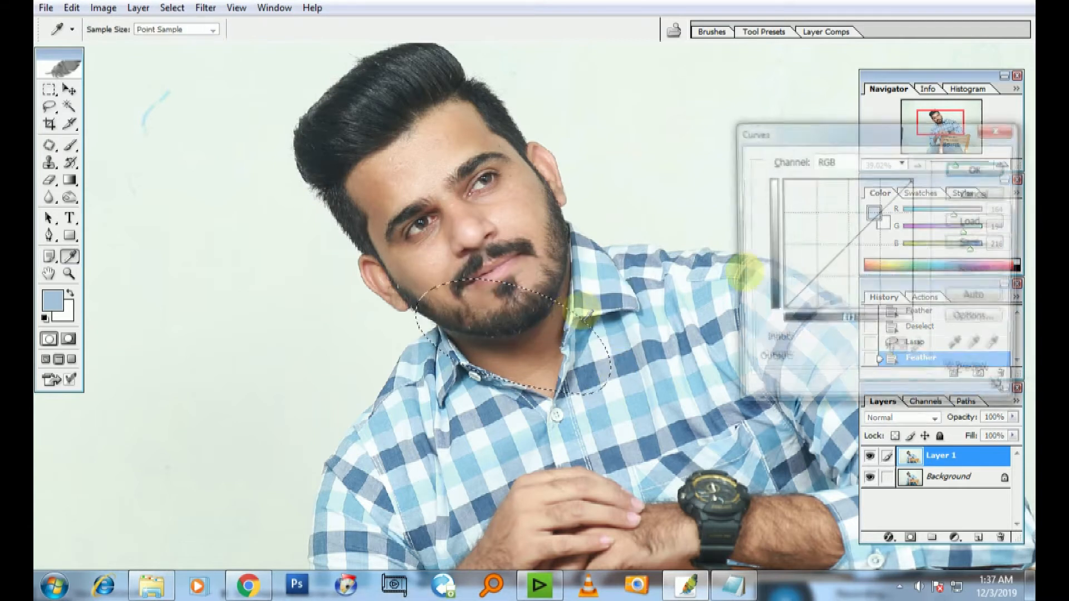
left_click_drag(839, 253, 843, 244)
key("Escape")
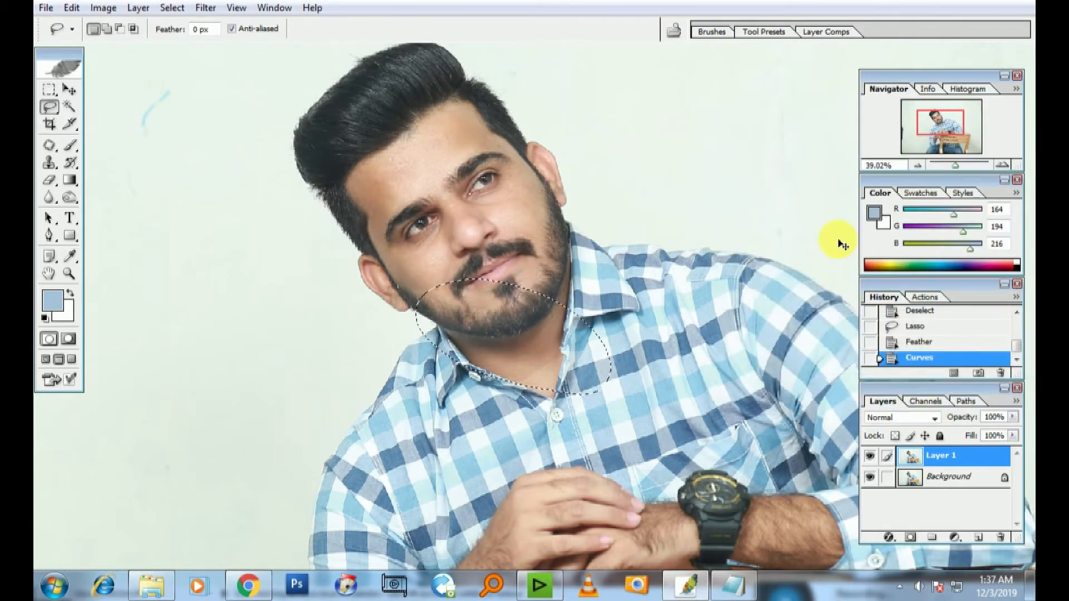
key("ctrl+d")
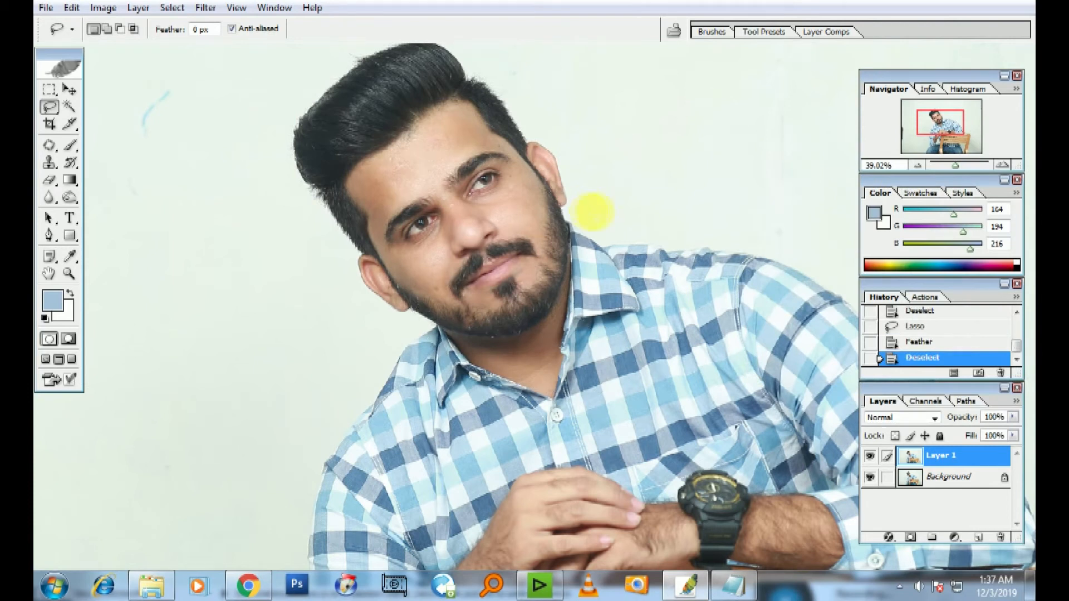
Step: Select the skin of the face and neck with the Magic Wand at tolerance 32, adding areas together, and feather the selection
key("ctrl+0")
left_click(69, 107)
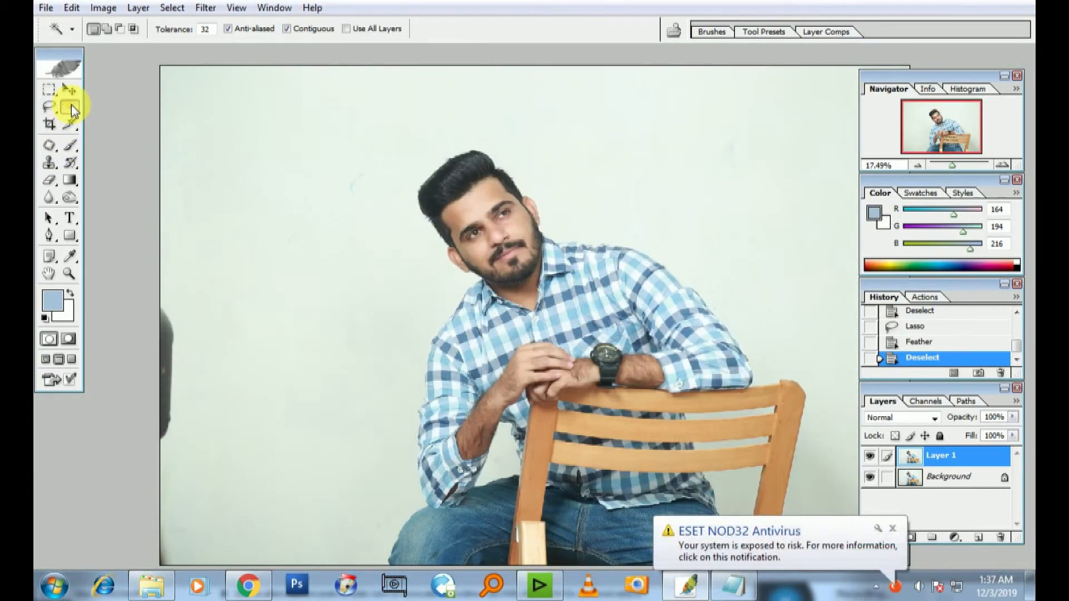
left_click_drag(339, 162, 722, 377)
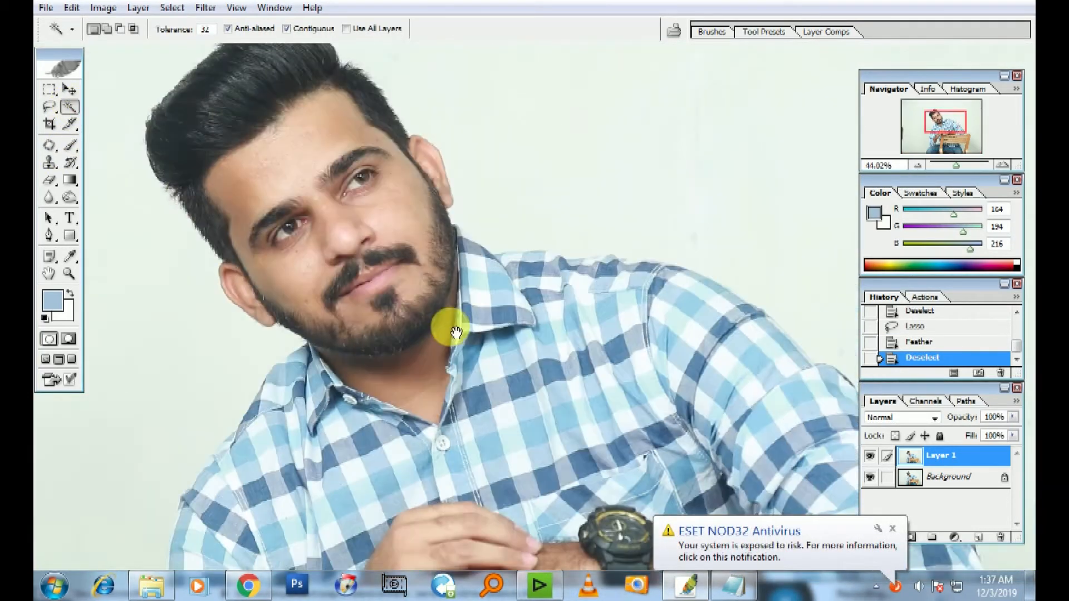
left_click_drag(323, 251, 362, 279)
left_click(279, 227)
left_click(290, 231, "shift")
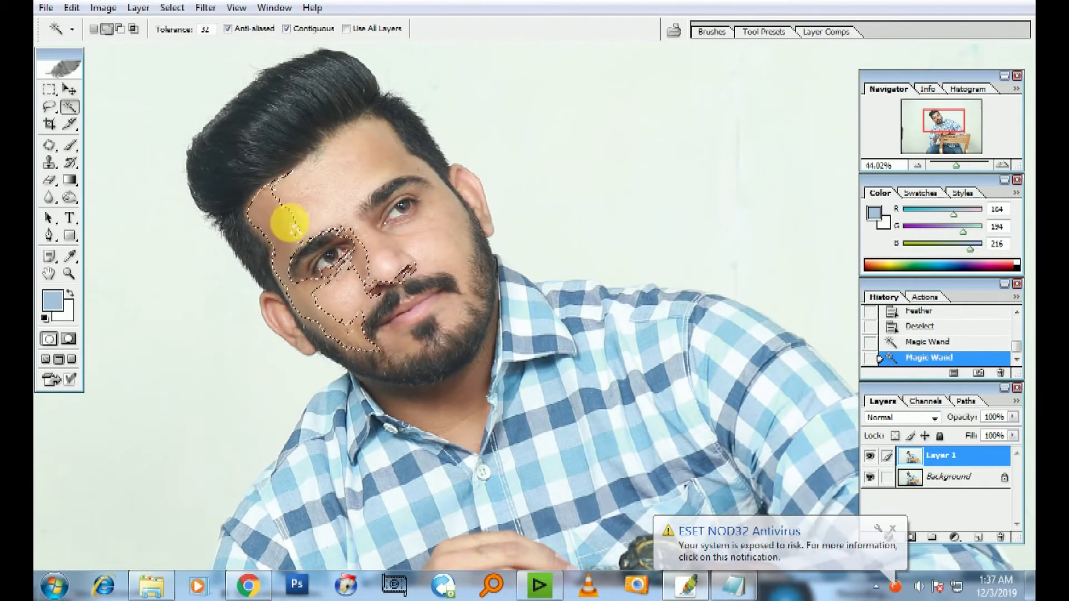
left_click(339, 186)
left_click(404, 235)
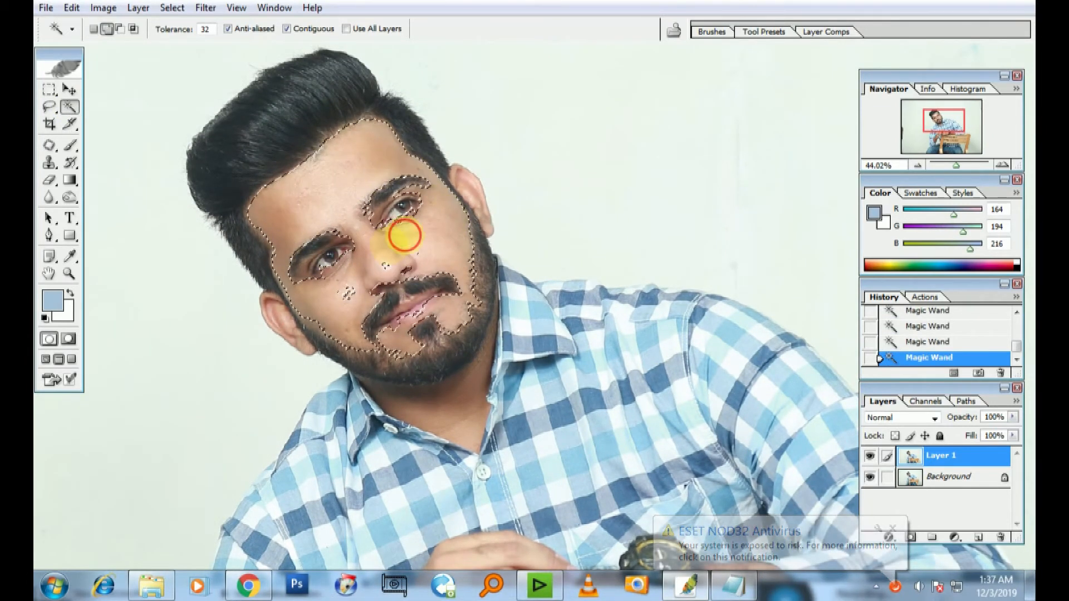
left_click(465, 428)
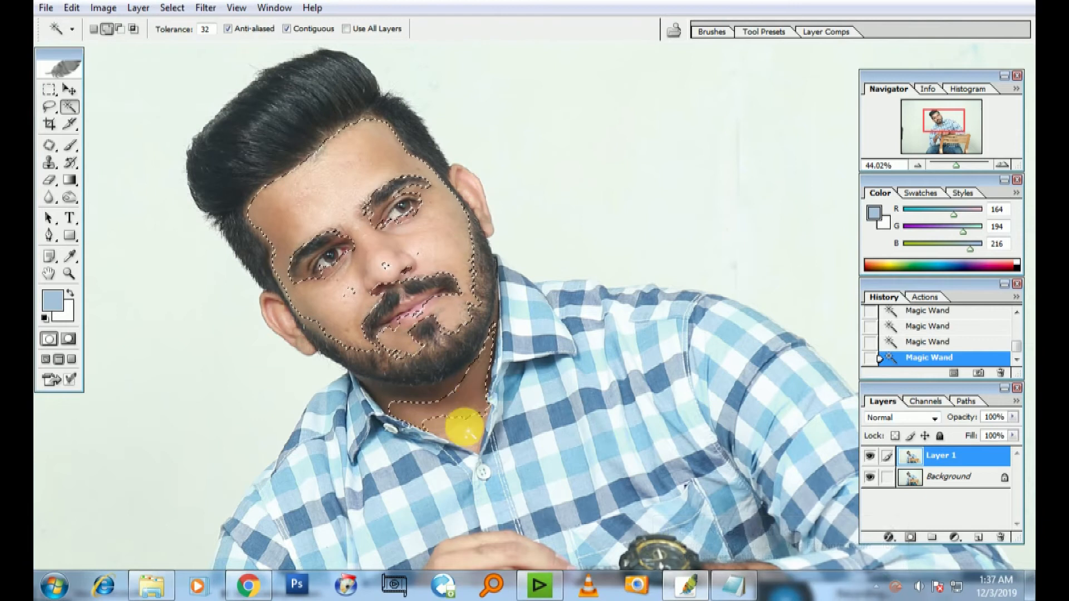
key("ctrl+alt+d")
key("Return")
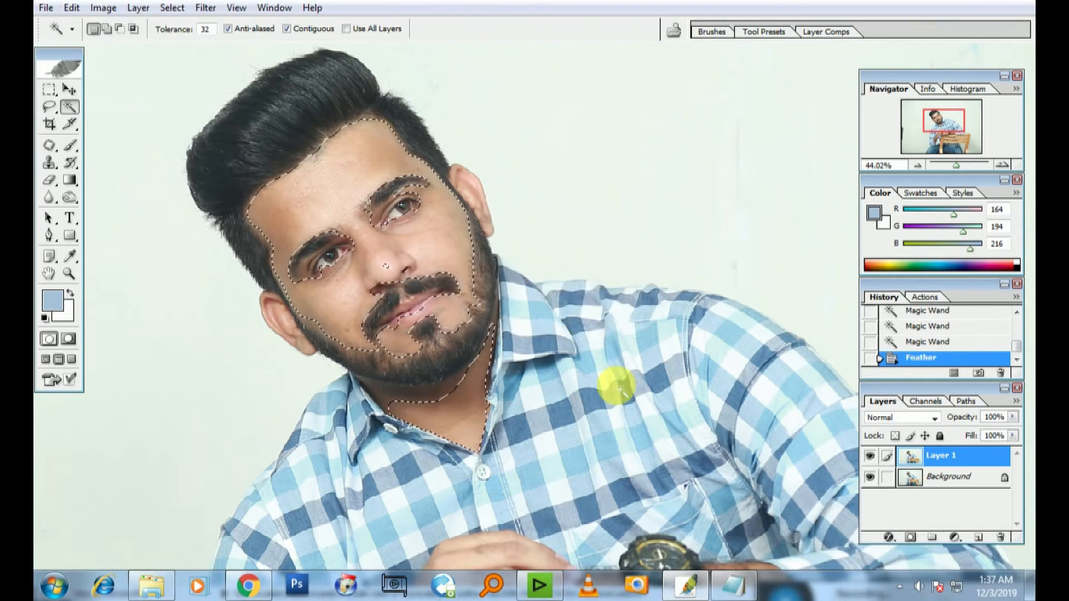
Step: Try the Portraiture filter on the selected skin, sampling several skin tones in the preview, cancel it and clear the selection
key("ctrl+alt+f")
left_click(344, 365)
scroll(580, 306, "up", 5)
left_click(584, 238)
left_click_drag(585, 241, 619, 284)
left_click(600, 286)
left_click(619, 284)
left_click_drag(577, 328, 620, 351)
left_click(639, 298)
left_click(632, 289)
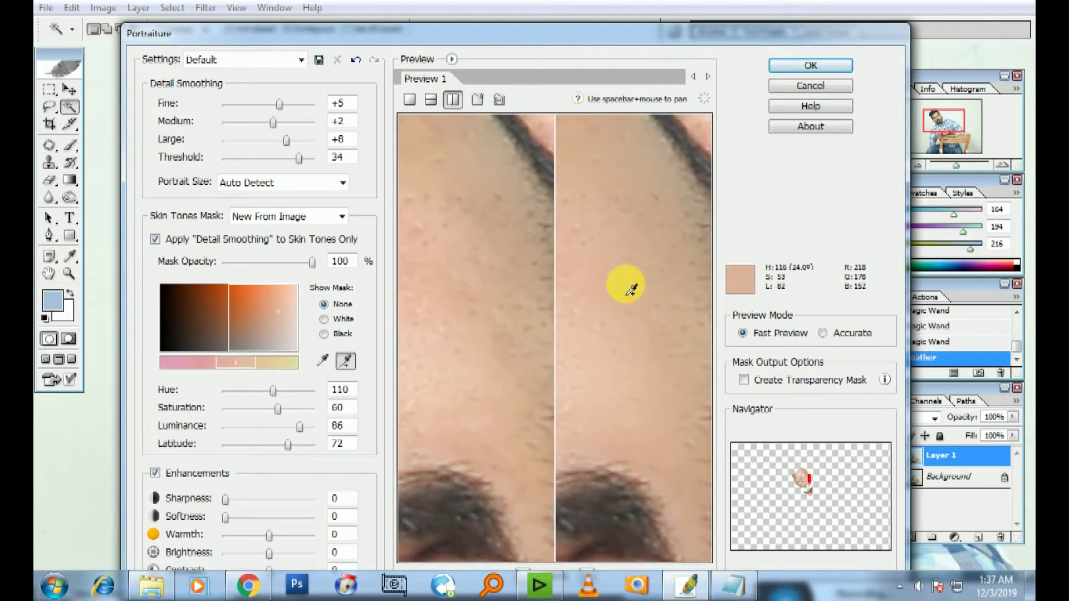
left_click(826, 85)
key("ctrl+d")
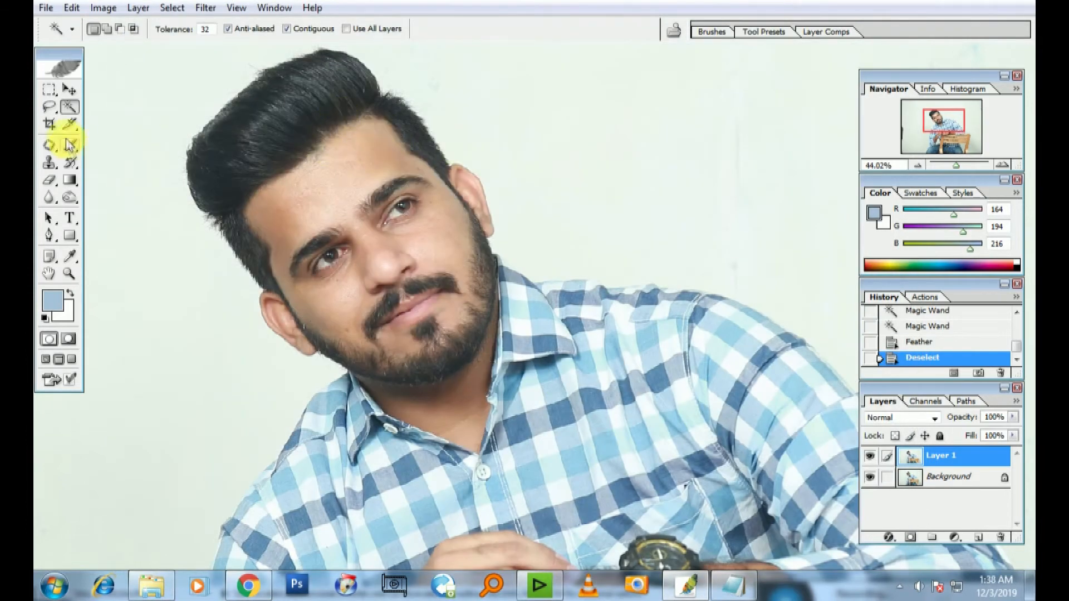
Step: Frame a 10 by 12 in crop at 300 pixels/inch around the seated man with the Crop tool
left_click(48, 123)
key("ctrl+minus")
key("ctrl+minus")
key("ctrl+minus")
key("ctrl+minus")
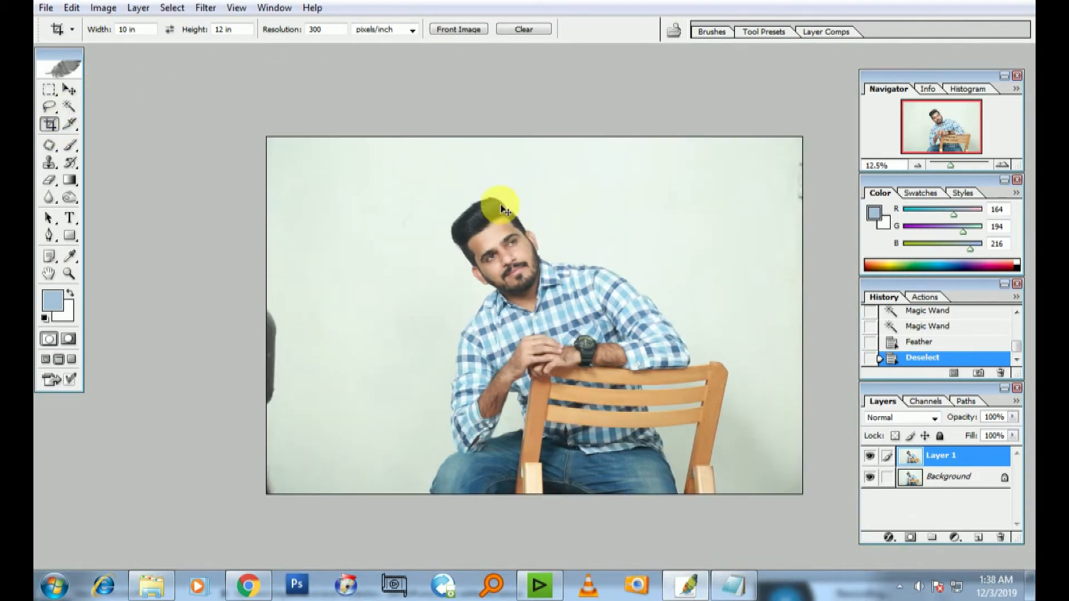
left_click_drag(451, 195, 737, 506)
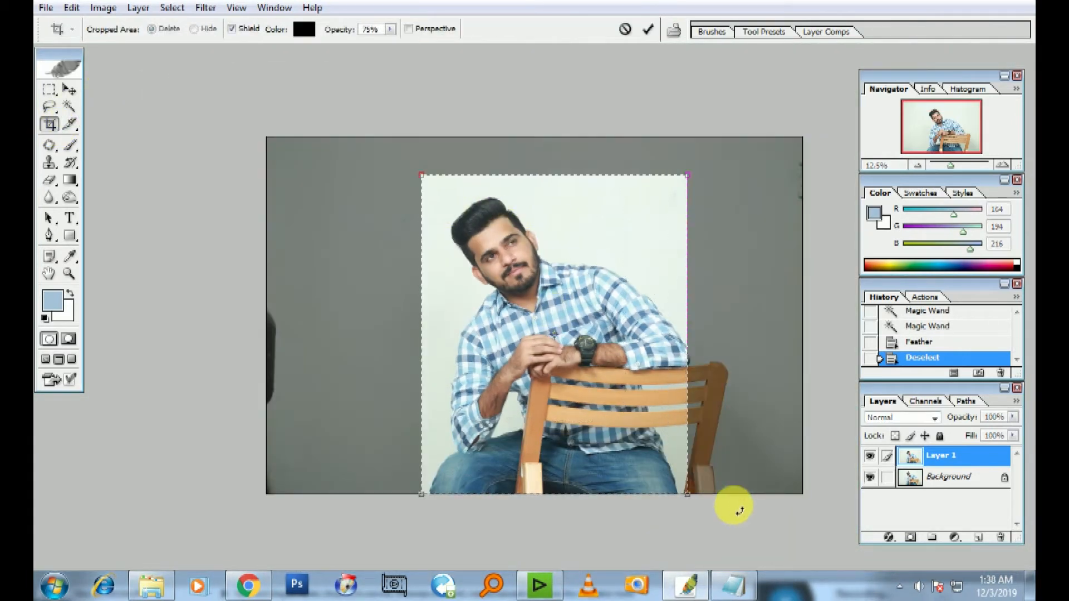
Step: Shift the crop frame slightly to the right, apply the crop to the photo and undo it
key("Right")
key("Right")
key("Right")
key("Right")
key("Right")
key("Right")
key("Right")
key("Right")
key("Right")
key("Right")
key("Right")
key("Right")
key("Right")
key("Right")
key("Right")
key("Right")
key("Right")
key("Right")
key("Return")
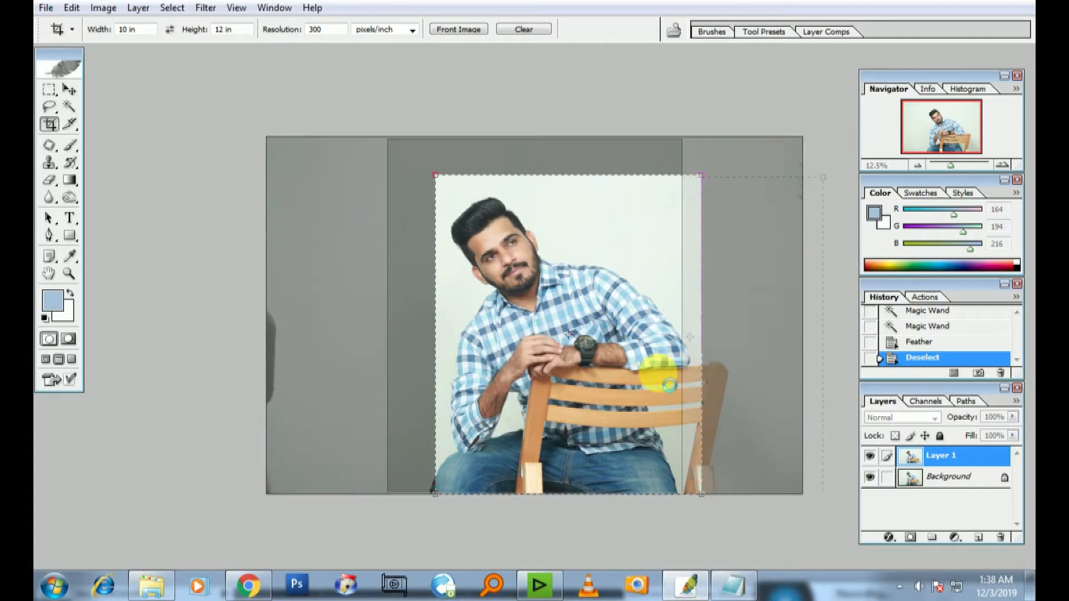
key("ctrl+0")
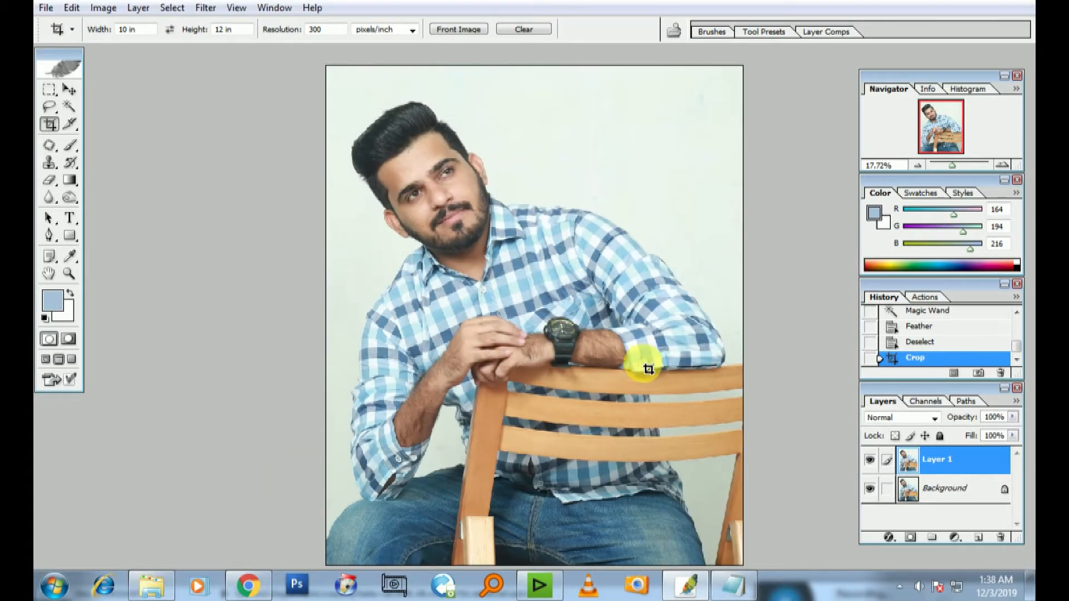
key("ctrl+z")
Step: Patch out the dark spots on the man's cheek beside the moustache with the Patch tool in Source mode, clearing each selection
left_click(50, 147)
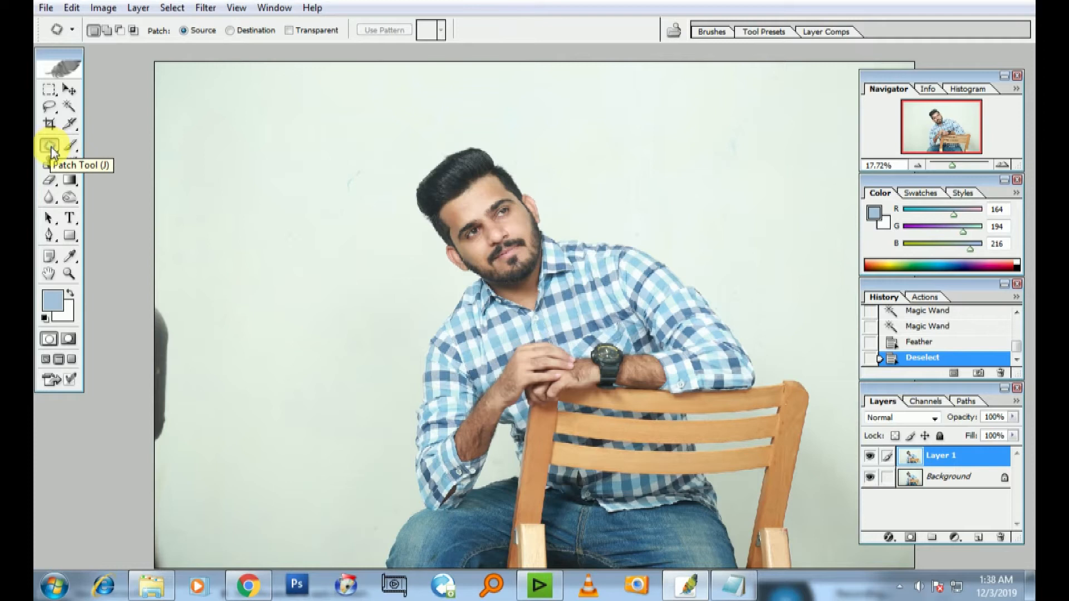
left_click_drag(444, 176, 568, 287)
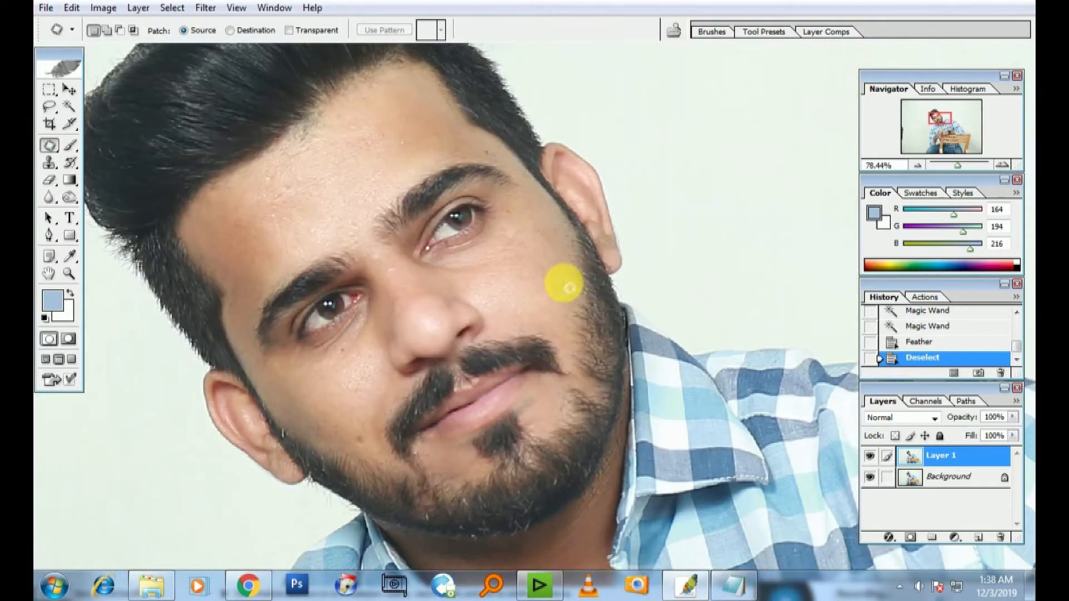
key("ctrl+plus")
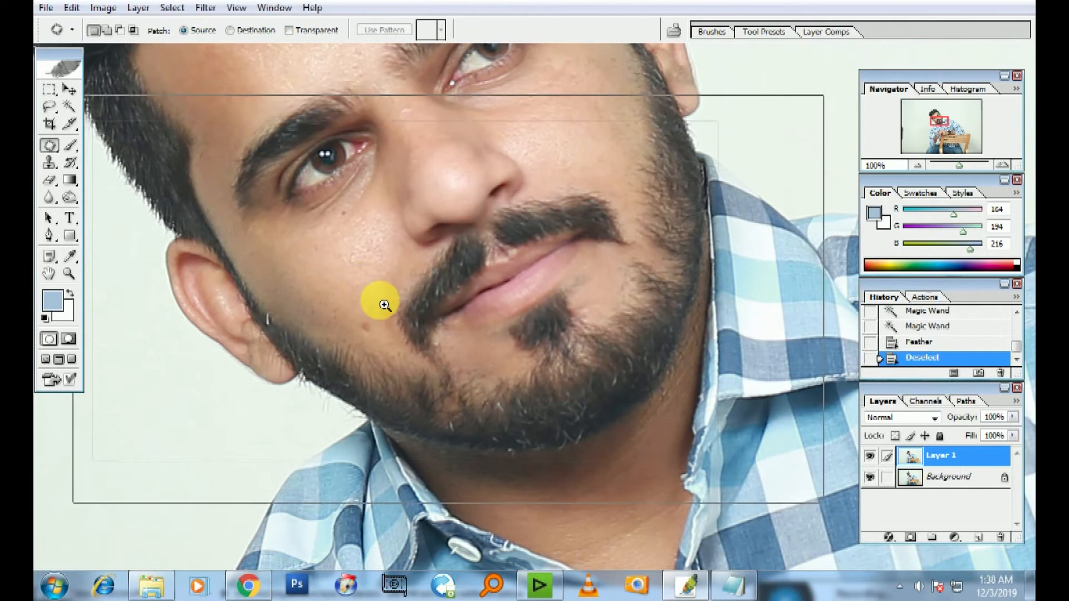
key("ctrl+plus")
mouse_move(356, 322)
left_mouse_down()
mouse_move(391, 347)
mouse_move(393, 325)
mouse_move(336, 269)
left_mouse_up()
left_click(388, 298)
mouse_move(258, 156)
left_mouse_down()
mouse_move(275, 162)
mouse_move(300, 235)
left_mouse_up()
key("ctrl+d")
Step: Patch another skin blemish on the upper face and opposite cheek near the ear, and clear the selection
mouse_move(347, 112)
left_mouse_down()
mouse_move(329, 225)
mouse_move(325, 207)
mouse_move(294, 228)
mouse_move(370, 353)
mouse_move(374, 425)
left_mouse_up()
key("ctrl+d")
left_click_drag(362, 286, 124, 250)
mouse_move(493, 156)
left_mouse_down()
mouse_move(477, 190)
mouse_move(434, 203)
mouse_move(476, 187)
mouse_move(534, 243)
left_mouse_up()
key("ctrl+d")
Step: Sample foreground colours for the Brush tool from the skin of the cheek, the lips and the dark eye
left_click(70, 147)
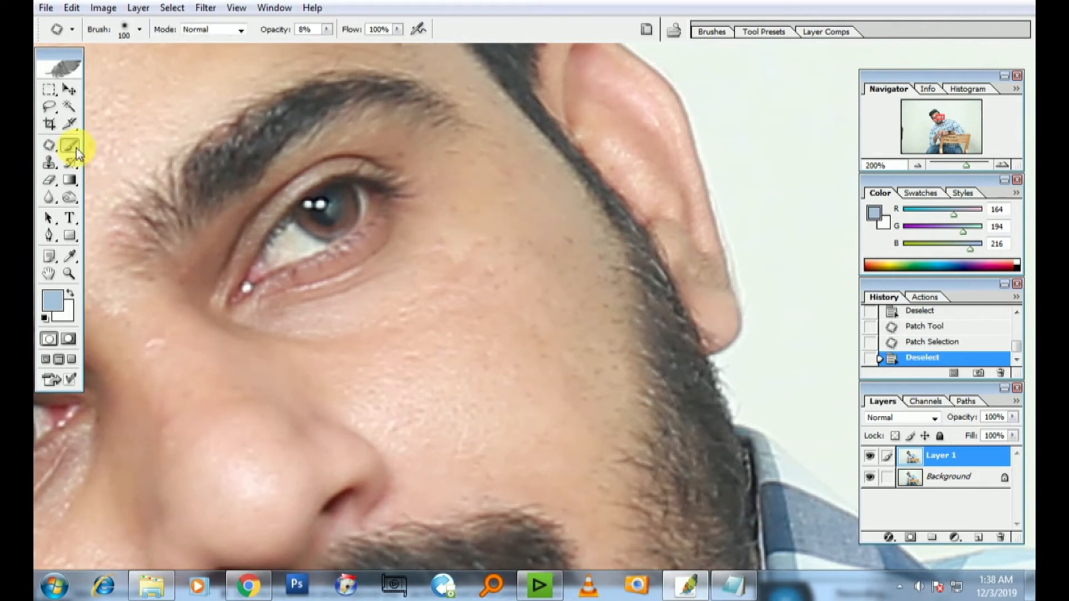
key("ctrl+0")
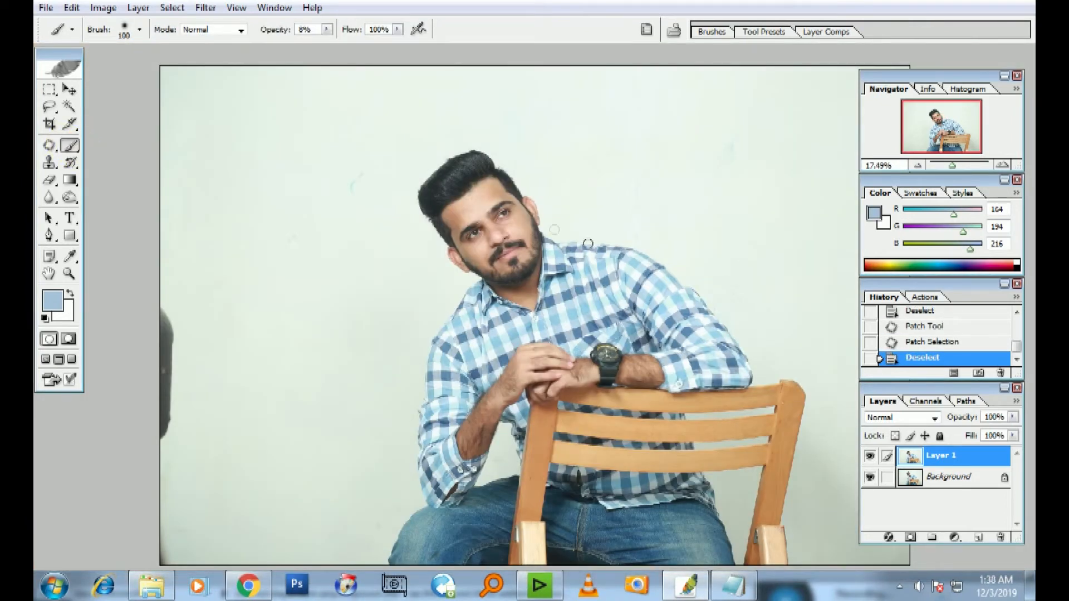
left_click_drag(488, 195, 665, 324)
left_click(413, 222, "alt")
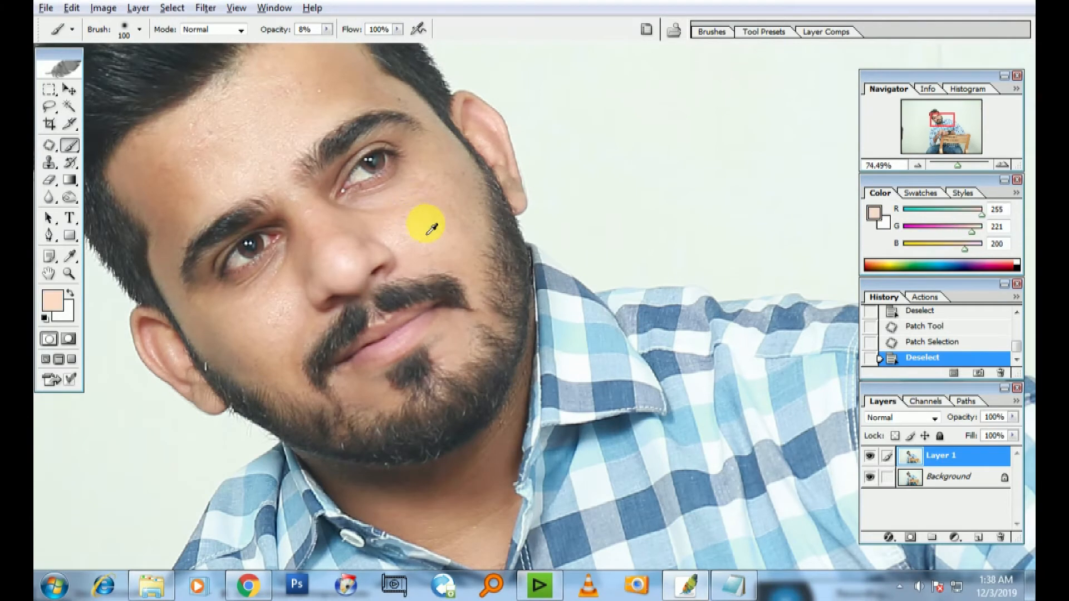
left_click(411, 341, "alt")
left_click(250, 242, "alt")
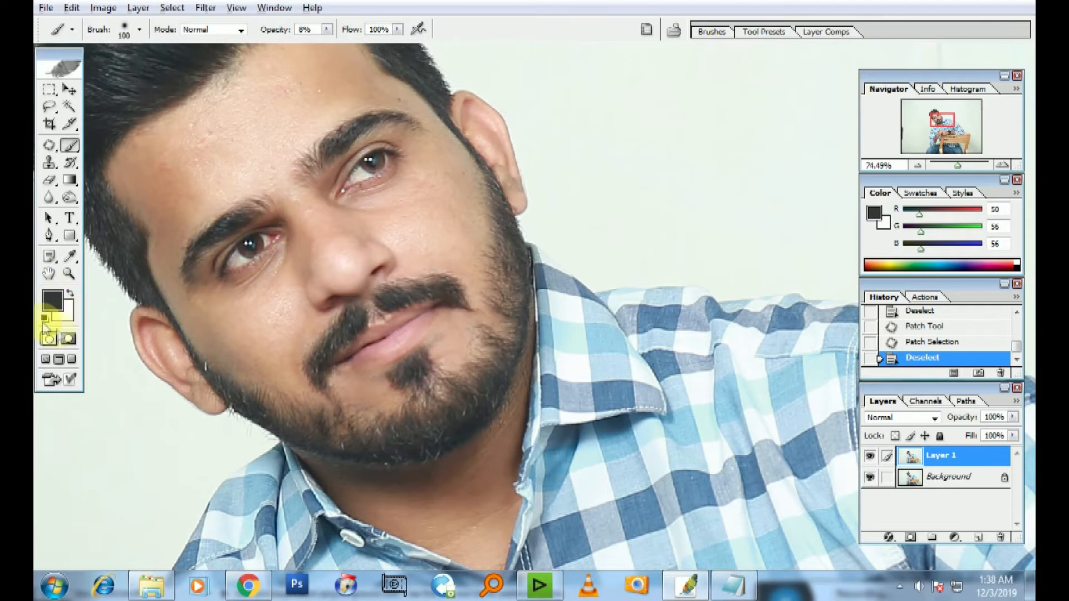
Step: Clone clean skin over the spot on the upper forehead with the Clone Stamp at brush size 30 and 100% opacity
key("ctrl+0")
left_click(49, 162)
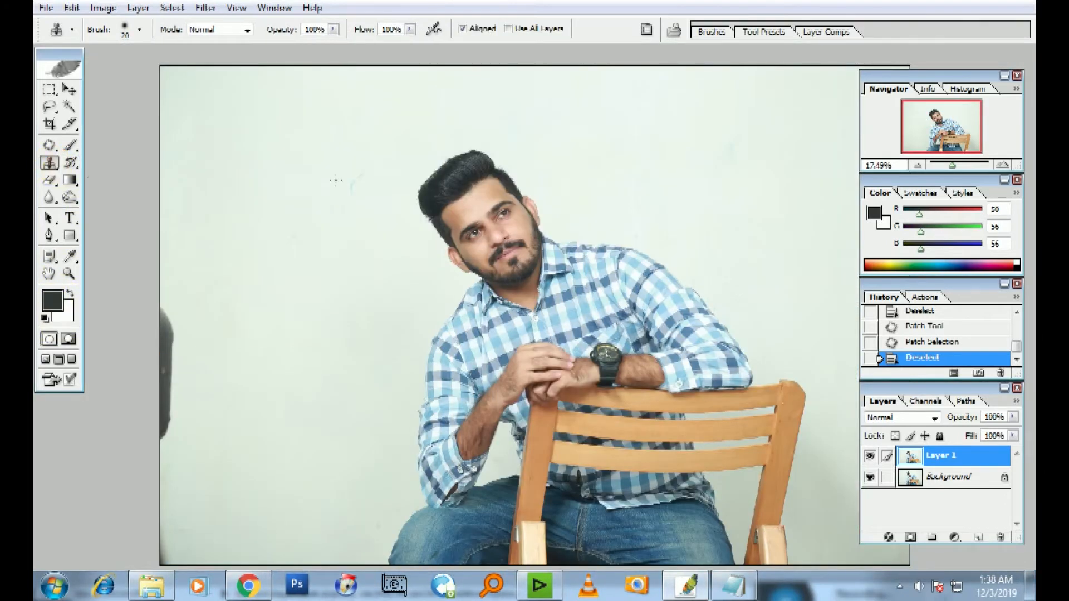
left_click_drag(441, 171, 657, 312)
left_click(453, 243, "ctrl")
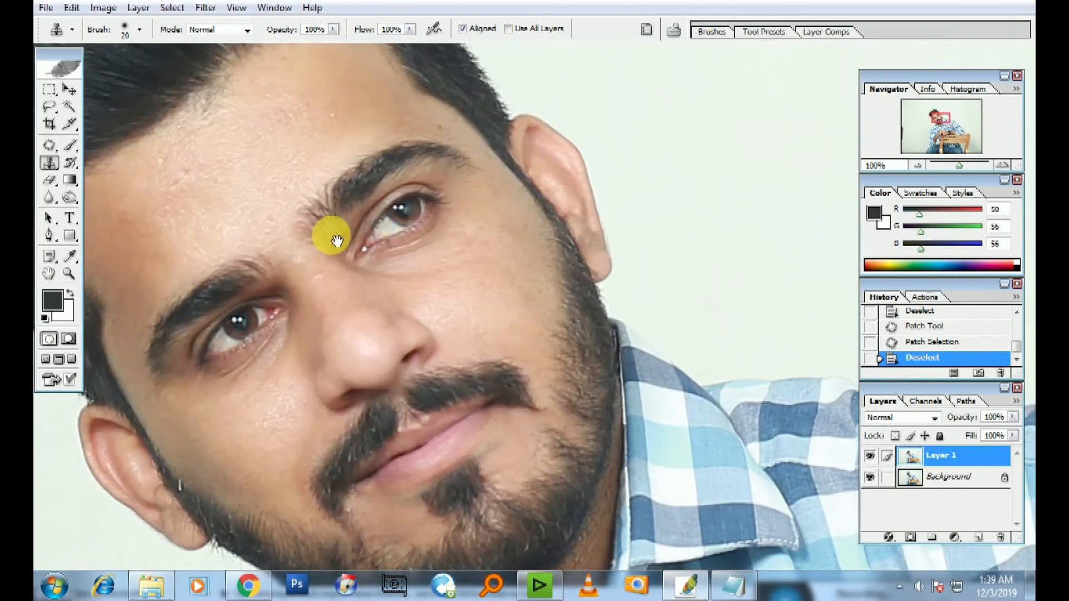
left_click_drag(337, 243, 465, 268)
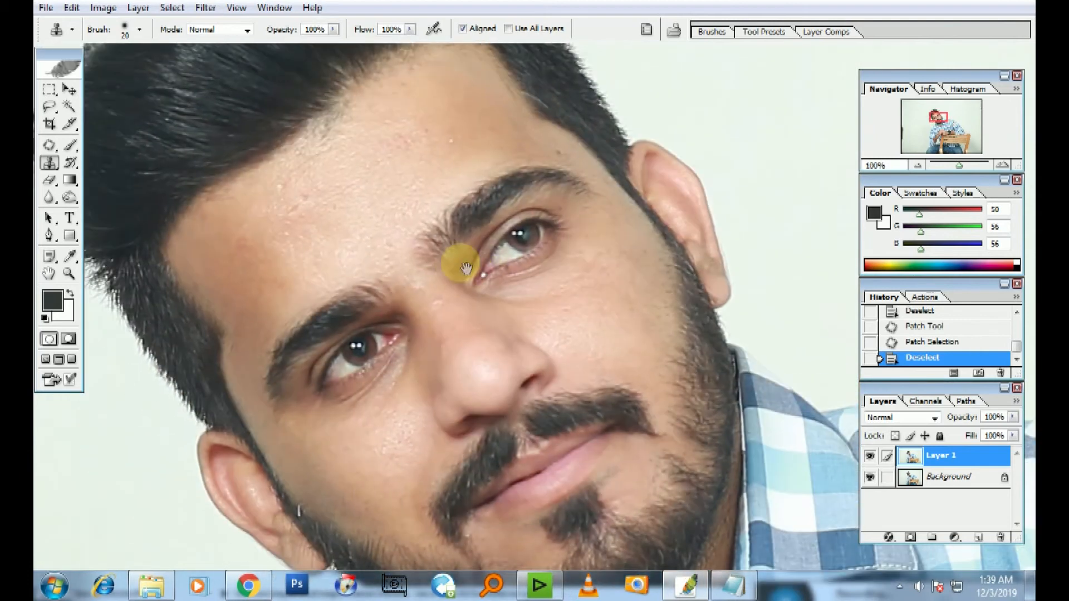
left_click(471, 134, "alt")
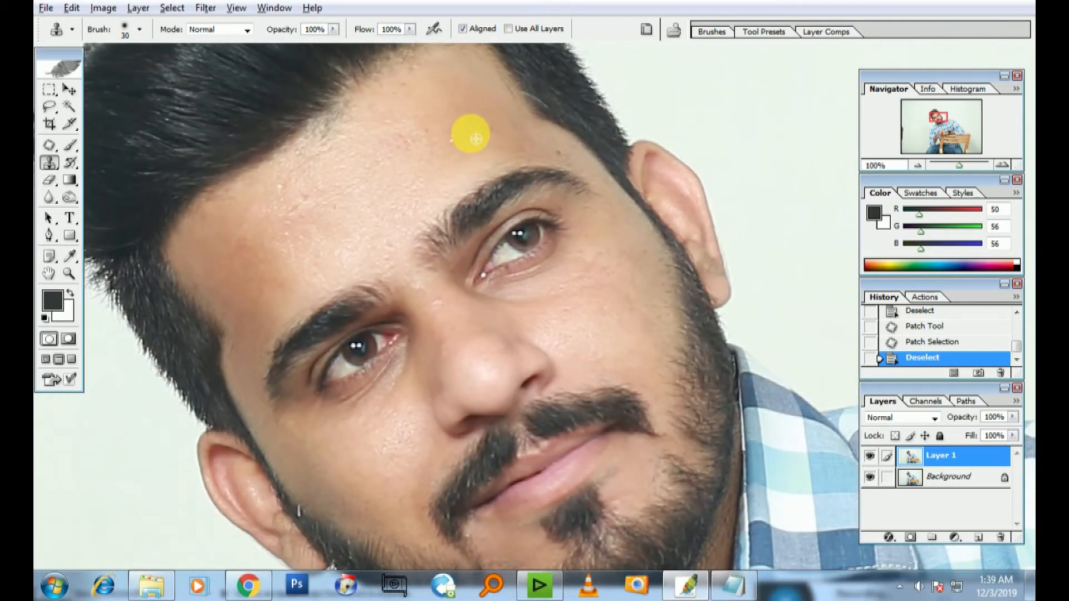
left_click(455, 139)
Step: Clone over further skin spots on the face, sampling clean skin close to the blemishes
left_click(574, 156, "alt")
left_click(313, 171)
left_click(300, 184)
left_click(319, 183)
left_click(256, 250, "alt")
key("alt+space")
left_click_drag(306, 243, 315, 235)
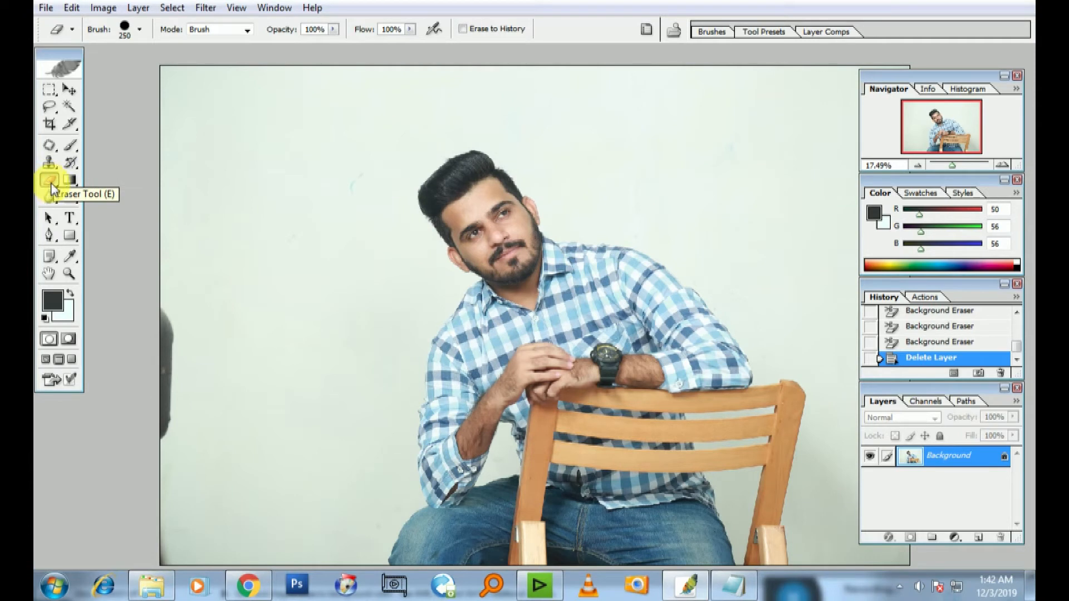
Step: Erase across the man's face and shirt with the Eraser at brush size 400, and undo the stroke
left_click(51, 180)
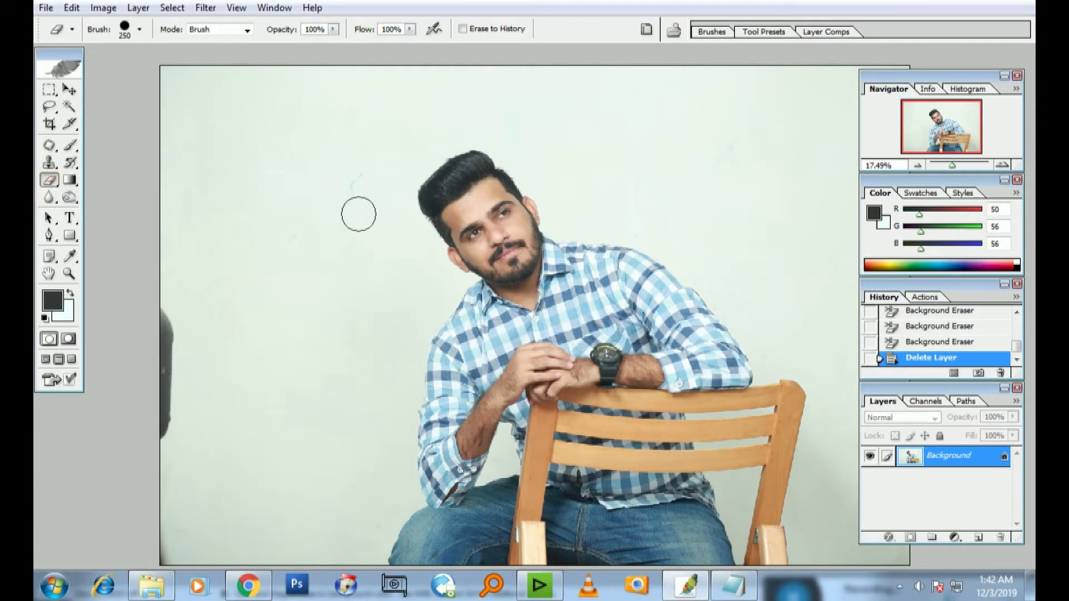
mouse_move(466, 277)
left_mouse_down()
mouse_move(454, 237)
mouse_move(548, 289)
mouse_move(539, 196)
mouse_move(487, 318)
mouse_move(611, 389)
mouse_move(602, 397)
mouse_move(612, 268)
mouse_move(625, 315)
left_mouse_up()
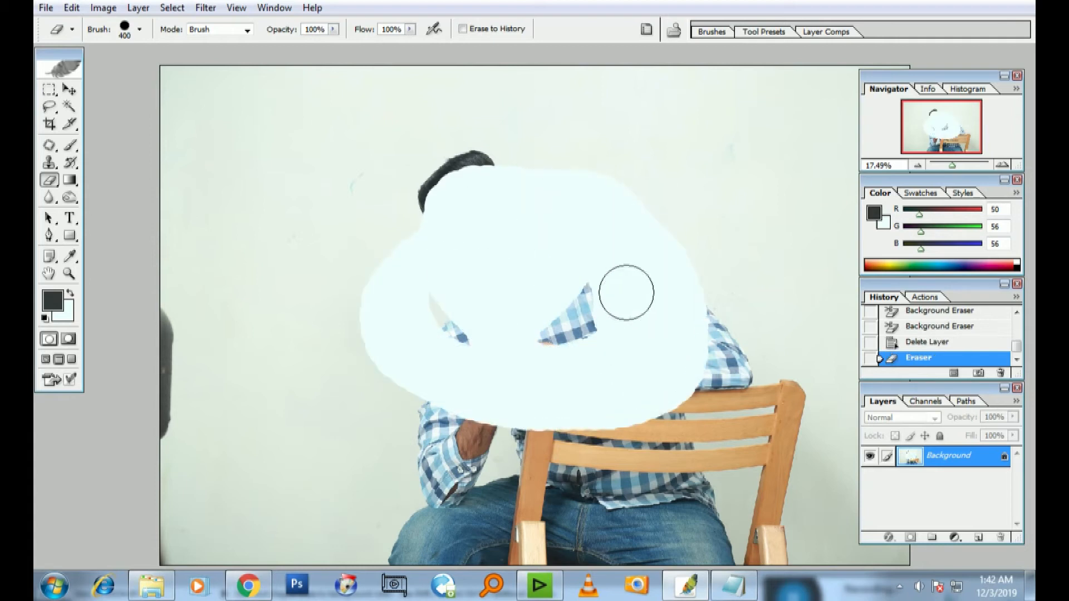
key("ctrl+z")
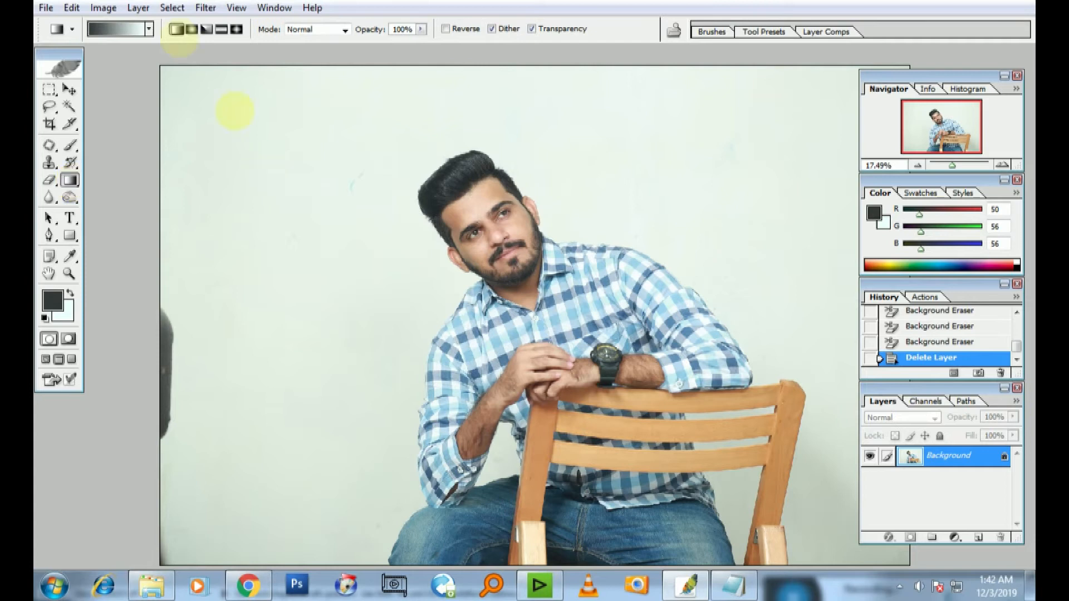
Step: Fill the photo with a diagonal copper-coloured linear gradient running from upper left to lower right, and undo it
left_click(149, 29)
left_click(174, 96)
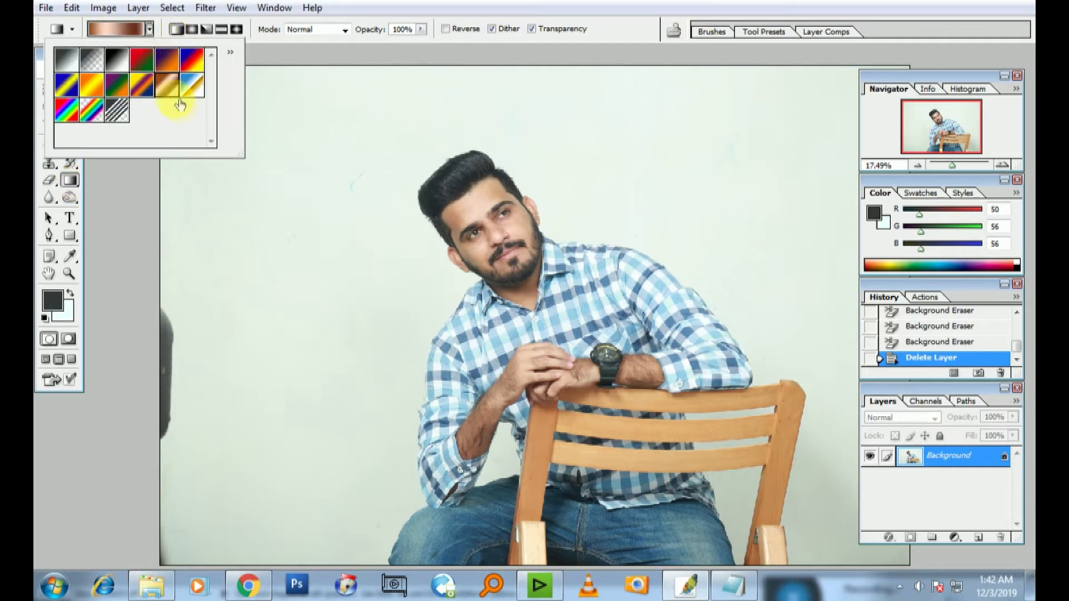
left_click(312, 171)
left_click_drag(250, 137, 715, 406)
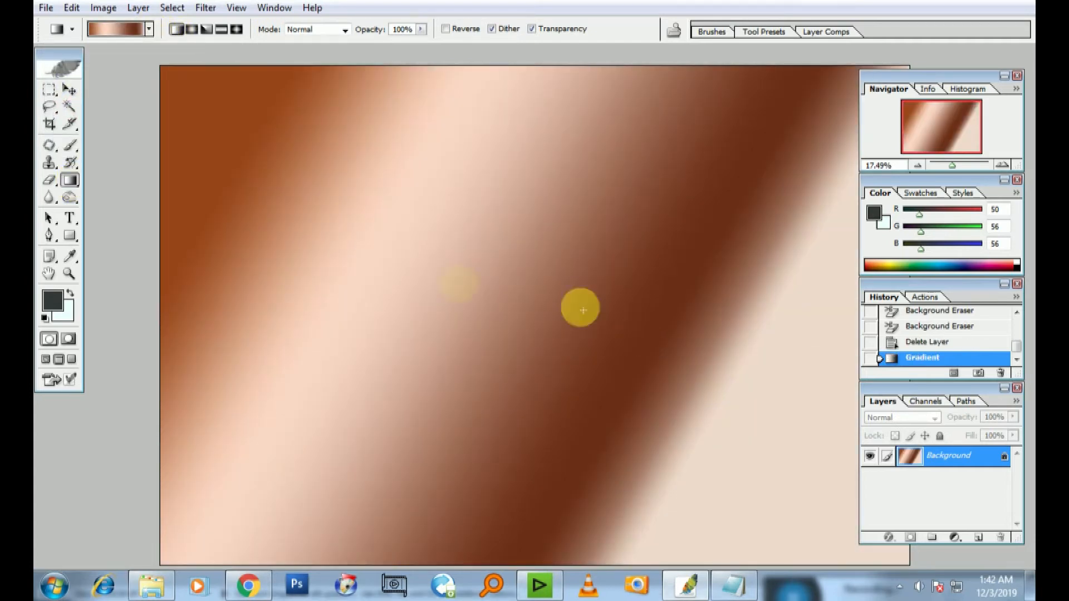
key("ctrl+z")
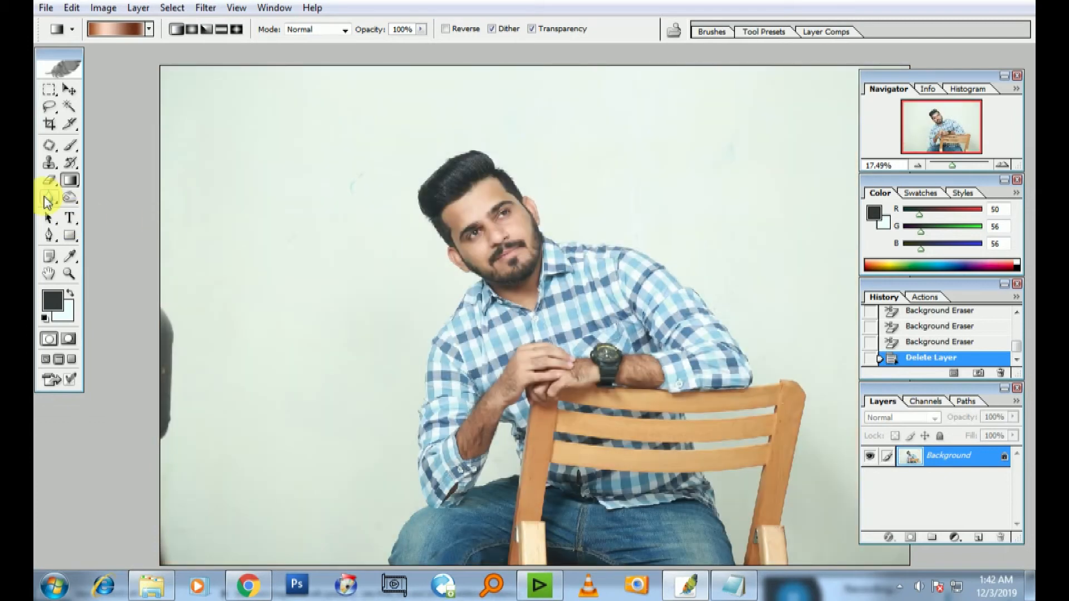
Step: Soften the hair edge at the side of the head with the Blur tool at 50% strength, toggling the last stroke off and on
left_click(48, 198)
left_click_drag(369, 178, 515, 254)
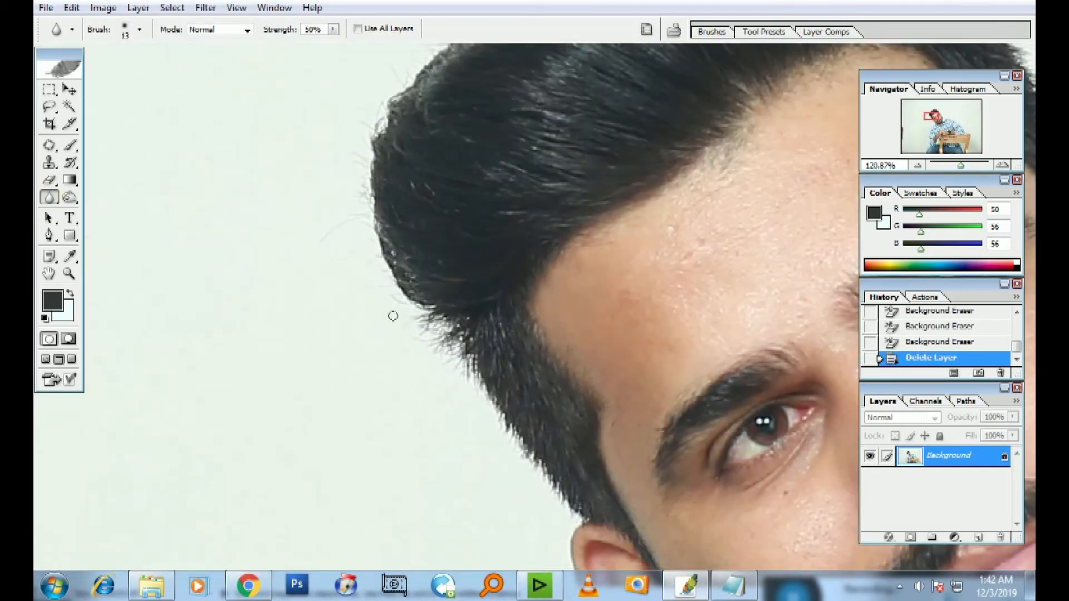
left_click_drag(418, 293, 439, 292)
left_click_drag(317, 193, 594, 468)
left_click_drag(551, 382, 483, 471)
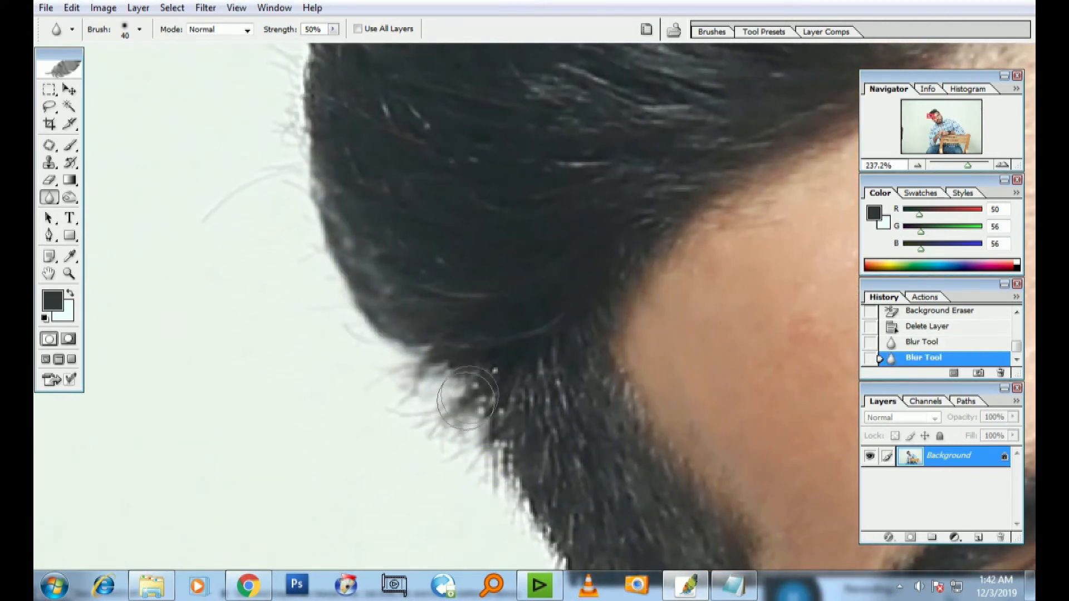
key("ctrl+z")
key("ctrl+z")
Step: Darken the hair and face with the Burn tool at brush size 250, Midtones range and 50% exposure, and undo it
key("ctrl+0")
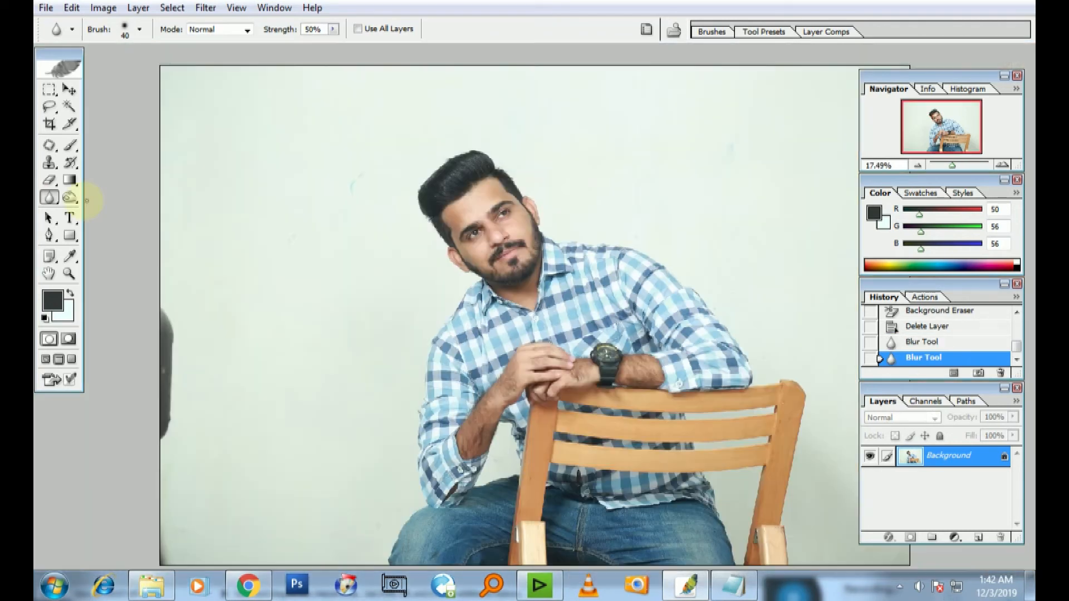
left_click(70, 199)
left_click_drag(382, 151, 641, 282)
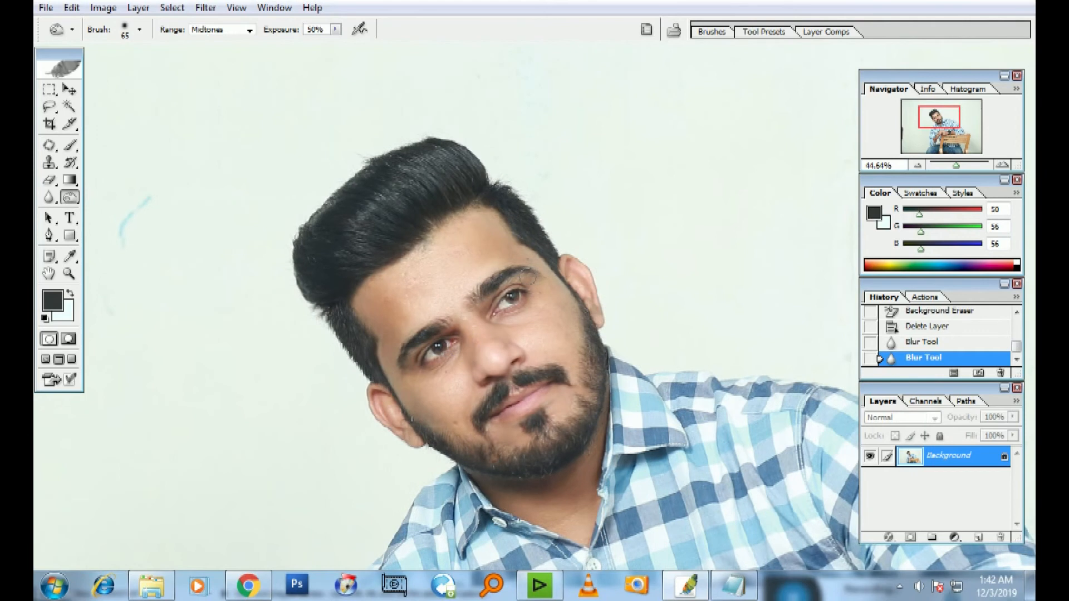
key("bracketright")
key("bracketright")
key("bracketright")
key("bracketright")
key("bracketright")
key("bracketright")
key("bracketright")
key("bracketright")
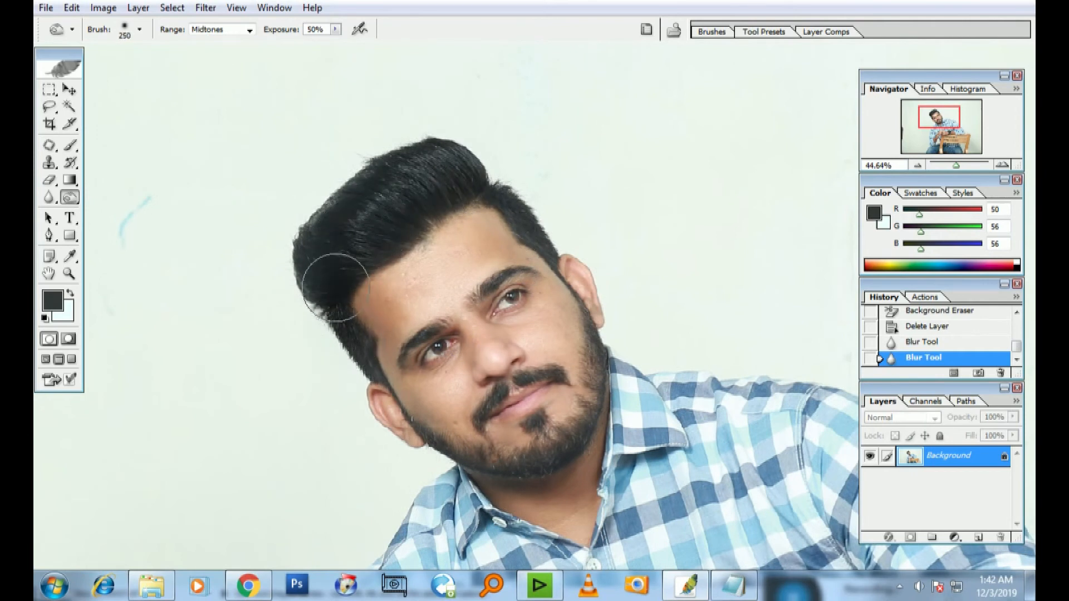
mouse_move(545, 231)
left_mouse_down()
mouse_move(384, 191)
mouse_move(419, 301)
left_mouse_up()
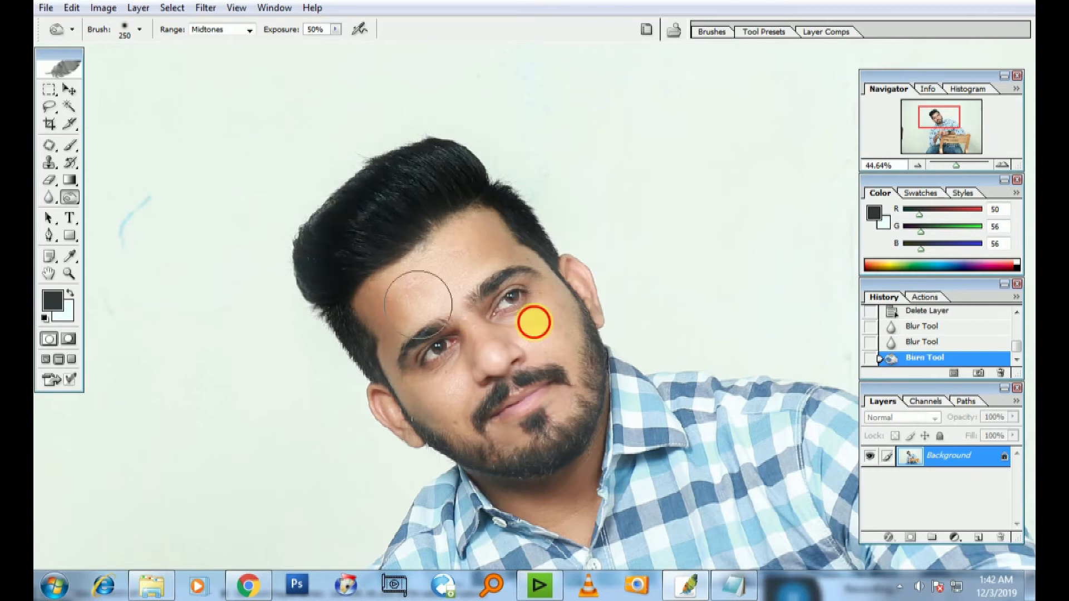
key("ctrl+z")
key("ctrl+z")
key("ctrl+z")
key("ctrl+z")
key("ctrl+z")
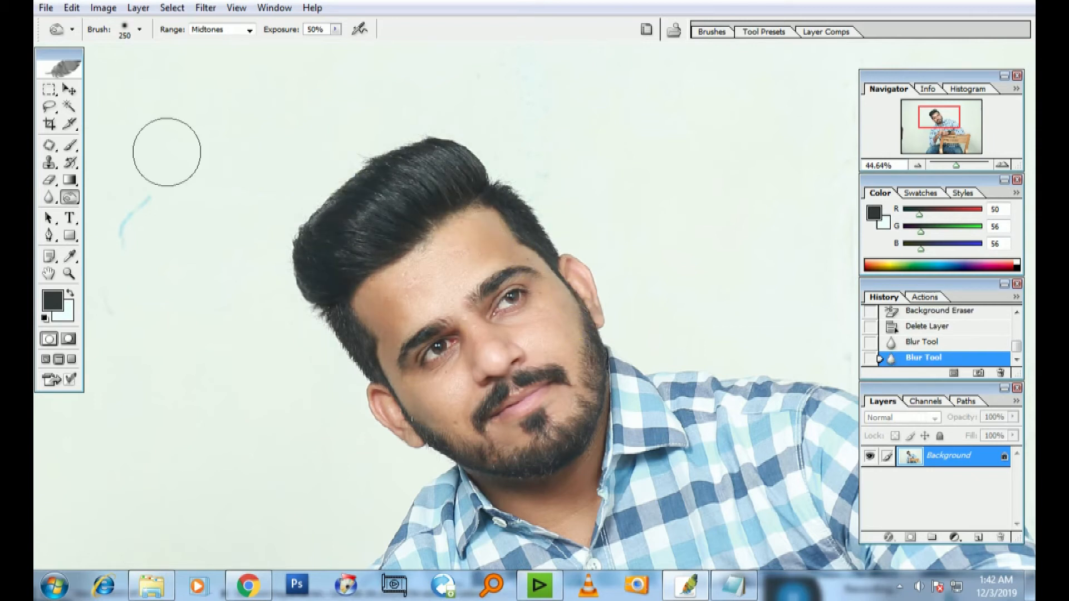
Step: Choose the Path Selection tool, and step the history back to Delete Layer and forward to the last Blur Tool state
left_click(49, 219)
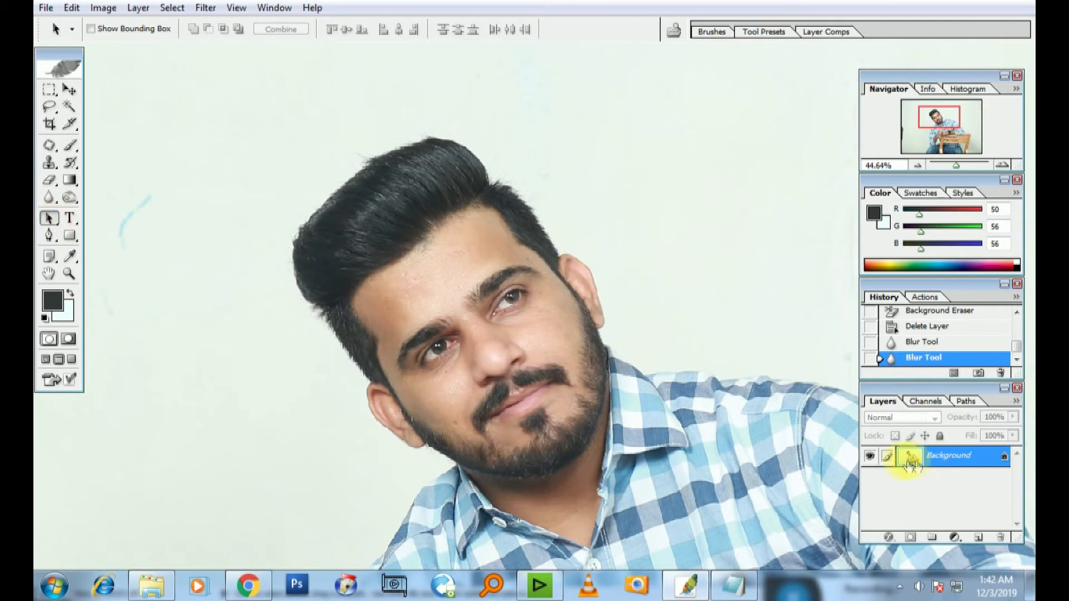
left_click(925, 326)
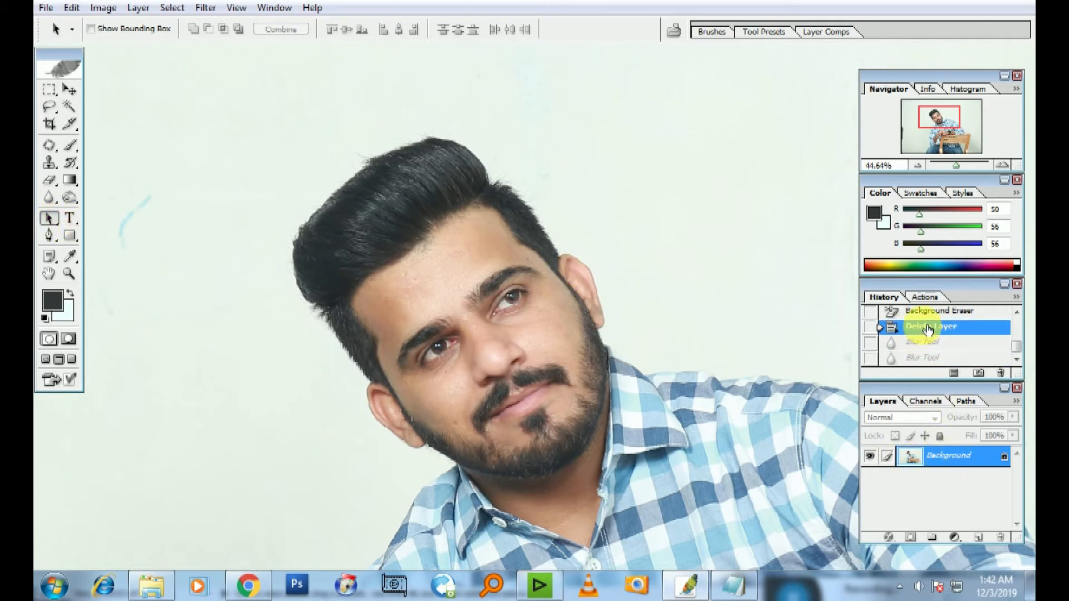
left_click(924, 358)
Step: Place an empty text layer on the wall beside the man's head with the Type tool, and undo it
left_click(70, 219)
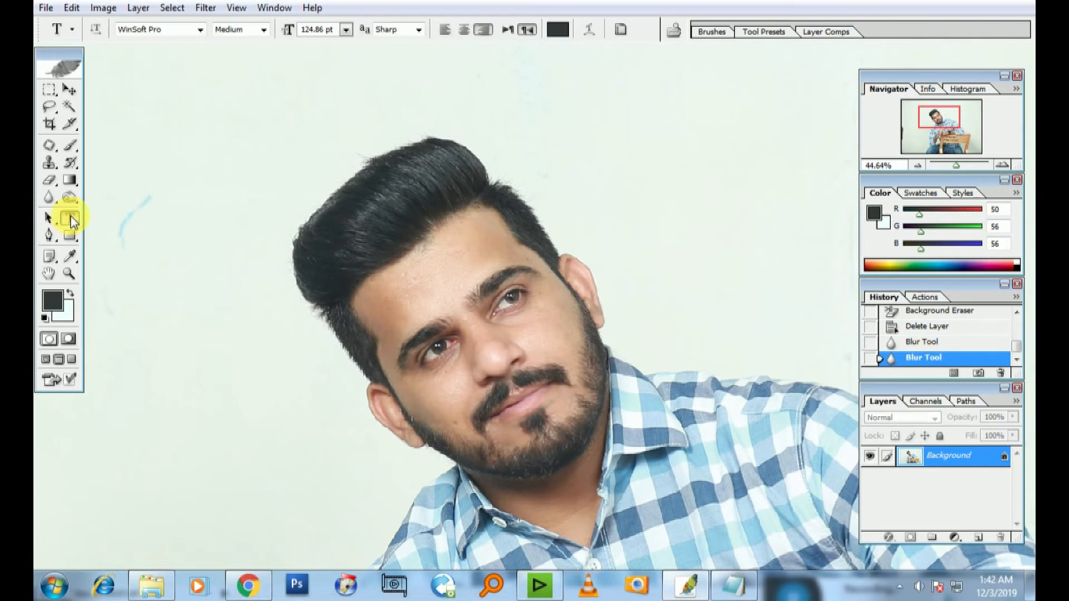
key("ctrl+0")
left_click(279, 153)
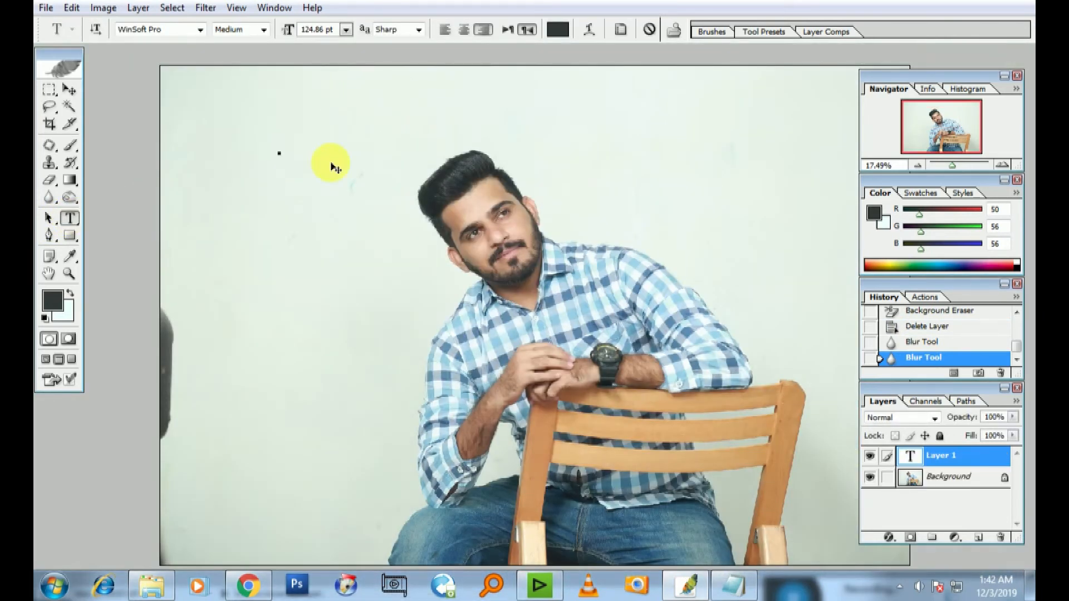
left_click(69, 91)
key("ctrl+z")
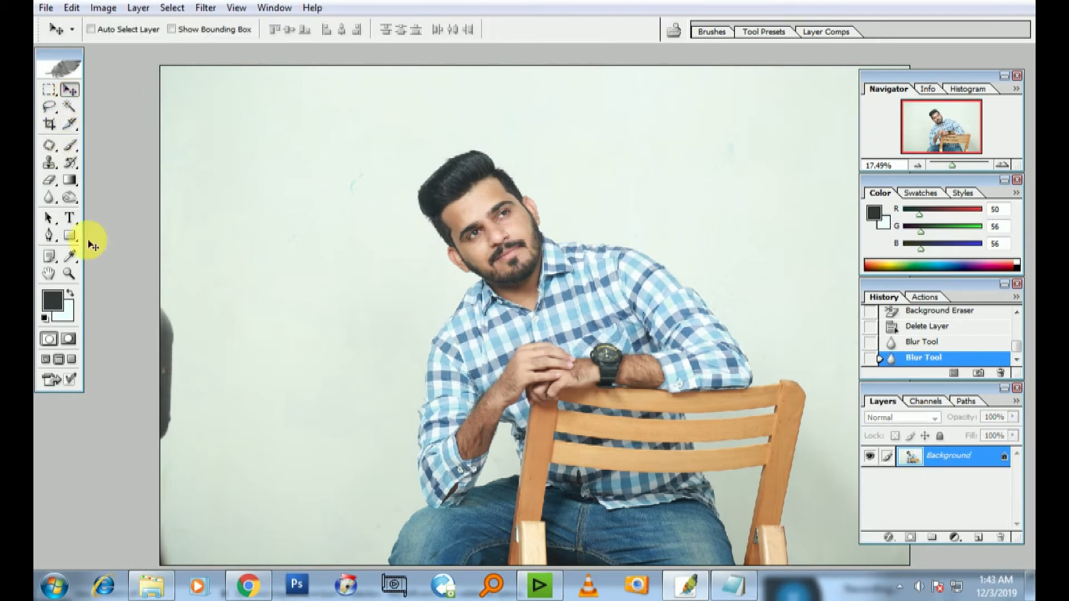
Step: Trace the shirt's shoulder edge with the Pen tool, convert the path to a selection and clear it
left_click(49, 235)
left_click_drag(356, 258, 331, 334)
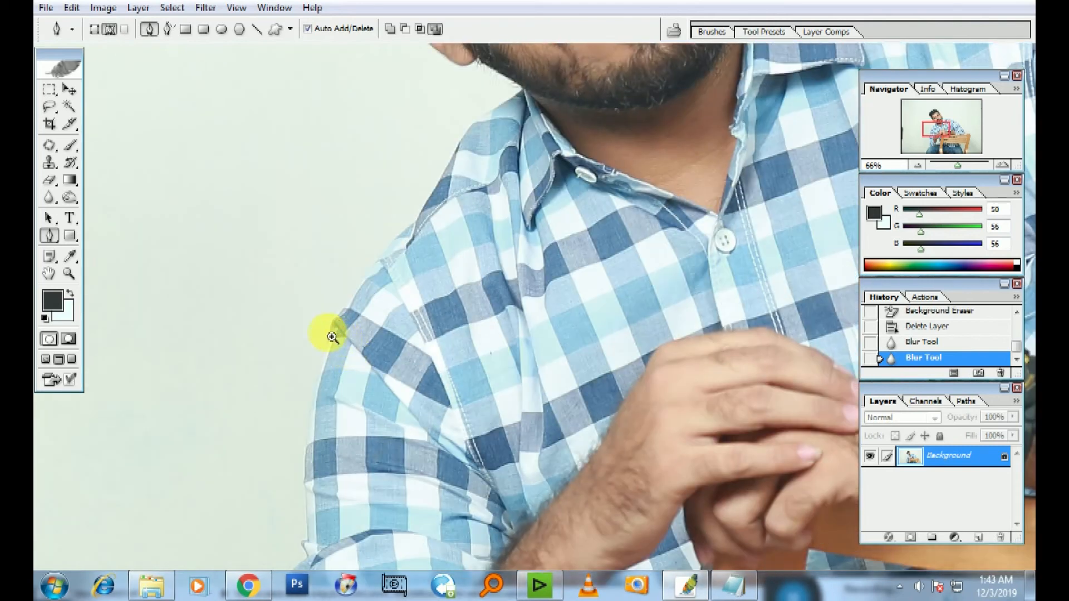
left_click(324, 352)
left_click(333, 324)
left_click(351, 292)
left_click(384, 257)
left_click(426, 208)
left_click(448, 170)
left_click_drag(453, 149, 453, 145)
left_click_drag(447, 131, 423, 132)
key("ctrl+Return")
key("ctrl+d")
Step: Sample several colours from the face and shirt with the Eyedropper, ending on a light skin tone as foreground colour
key("ctrl+0")
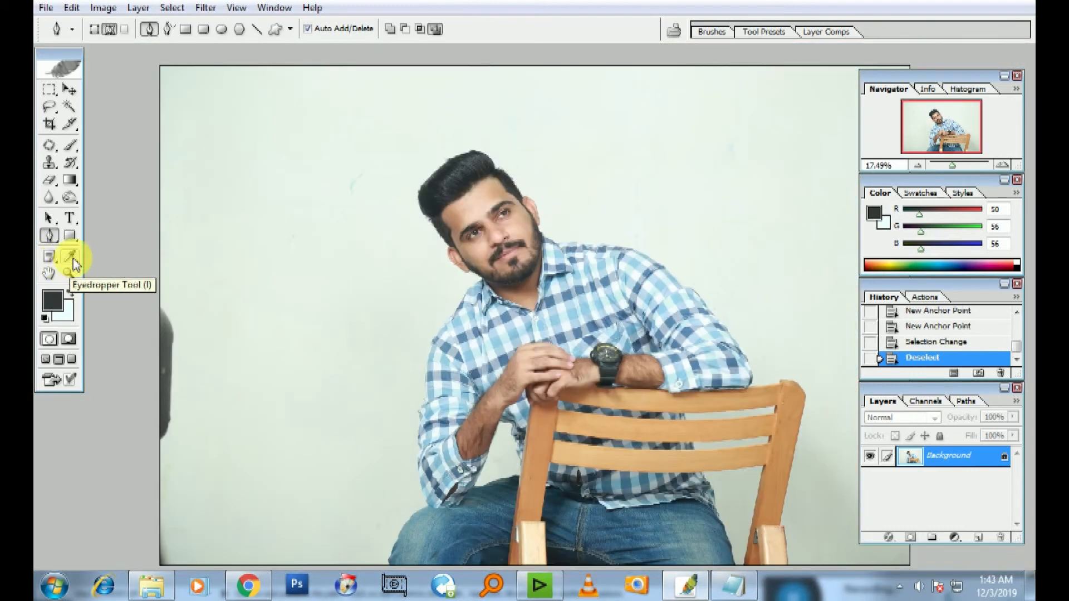
left_click(73, 260)
left_click(516, 245)
left_click_drag(515, 245, 497, 340)
left_click(480, 383)
left_click(479, 225)
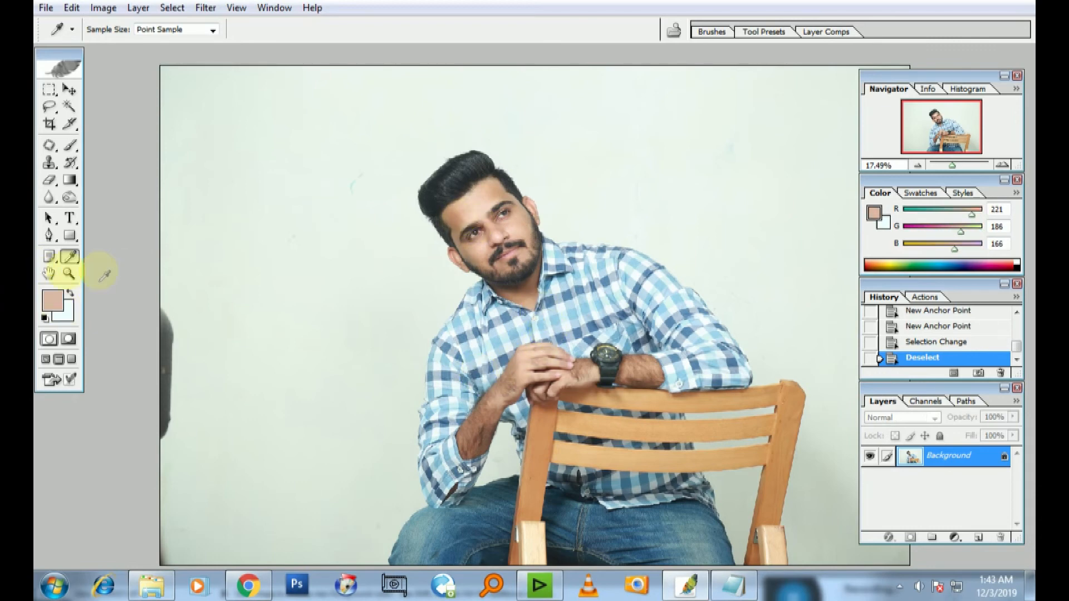
Step: Pan the photo sideways with the Hand tool and magnify the man's face with the Zoom tool
left_click(49, 275)
left_click_drag(504, 309, 411, 310)
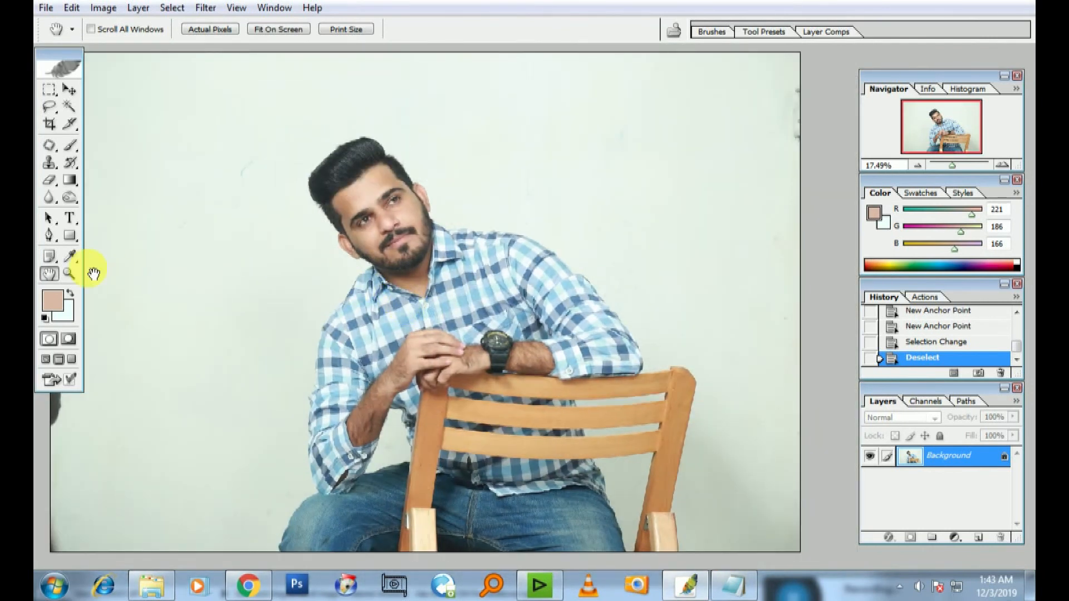
left_click(70, 274)
left_click_drag(315, 162, 512, 298)
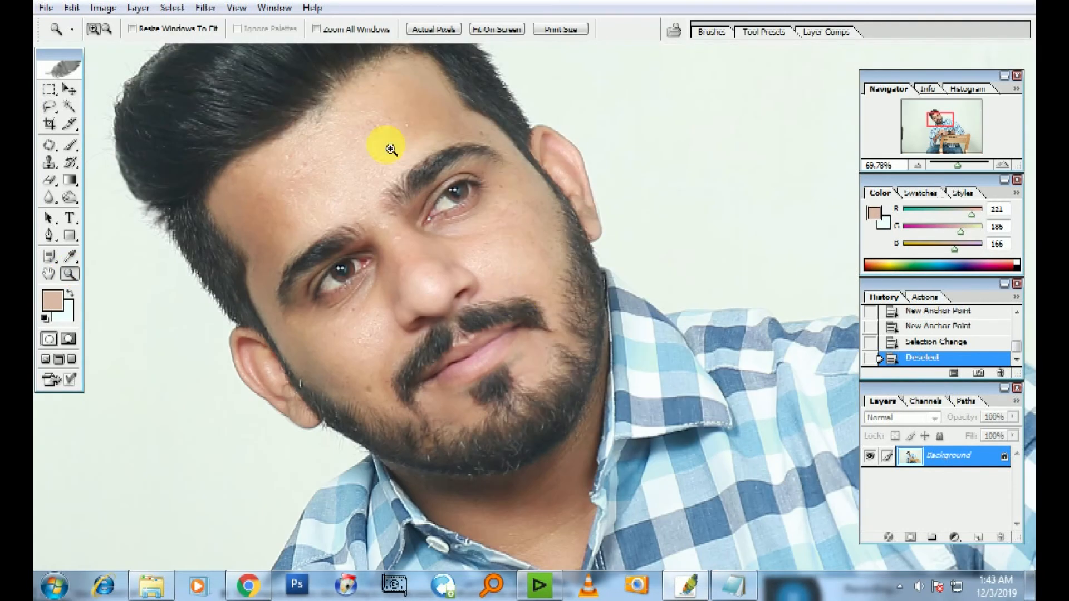
Step: Magnify the area around the man's eye with the Zoom tool, and return to a view of the whole photo fitted on screen
left_click_drag(377, 133, 500, 250)
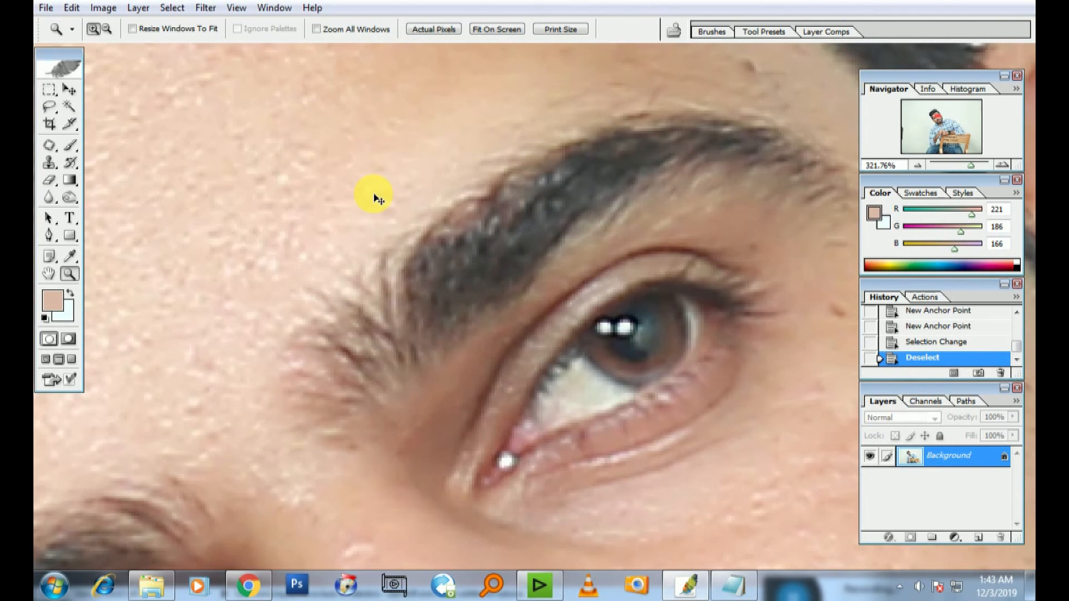
key("ctrl+0")
key("ctrl+minus")
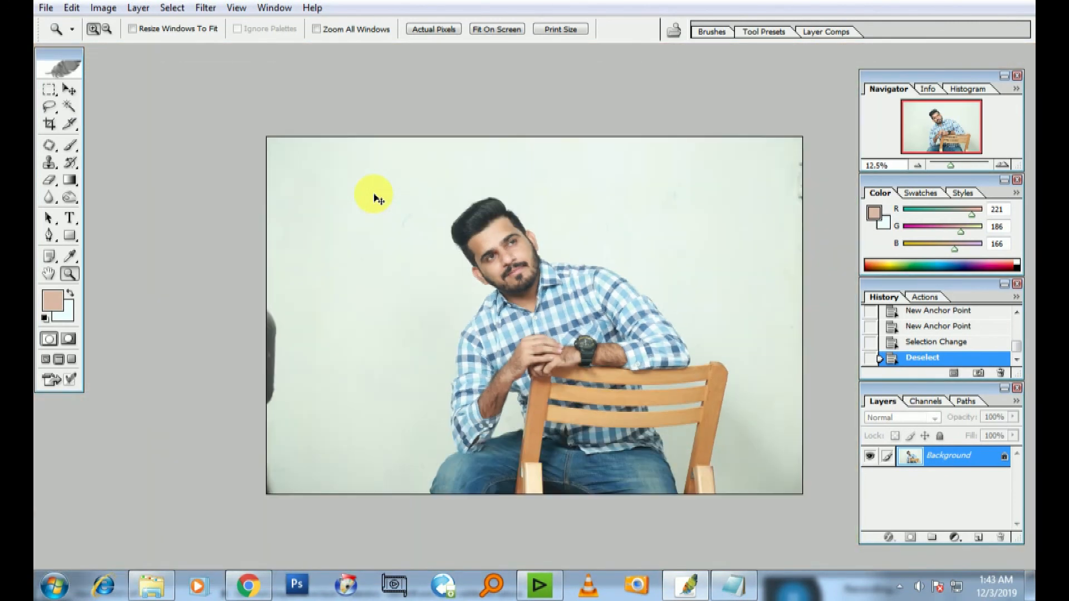
key("ctrl+0")
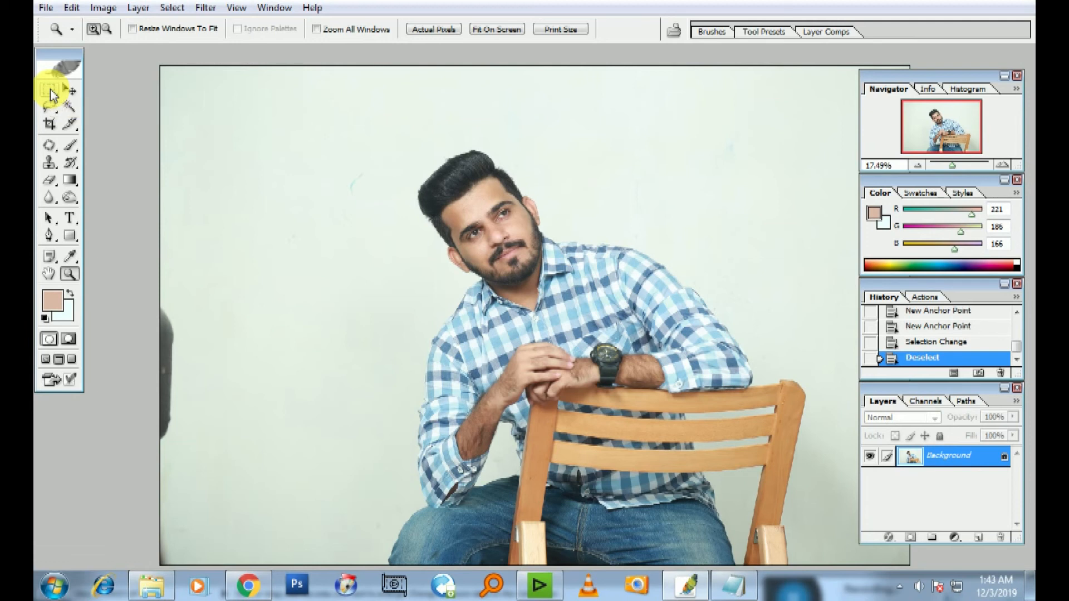
Step: Switch from the Burn tool to the Rectangular Marquee tool, back to the Burn tool, and finally to the Move tool
left_click(70, 198)
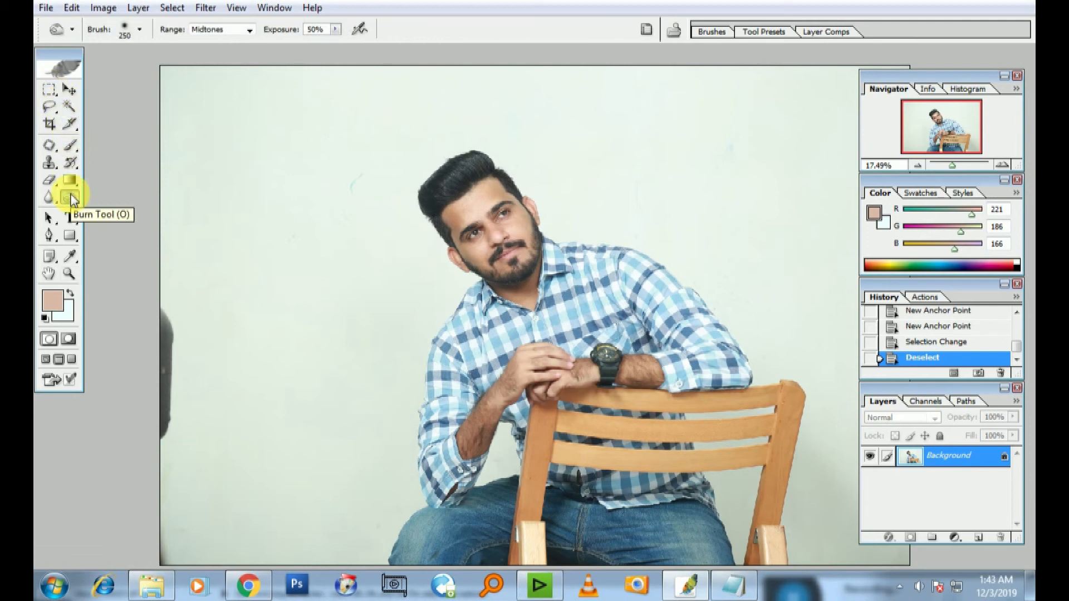
key("m")
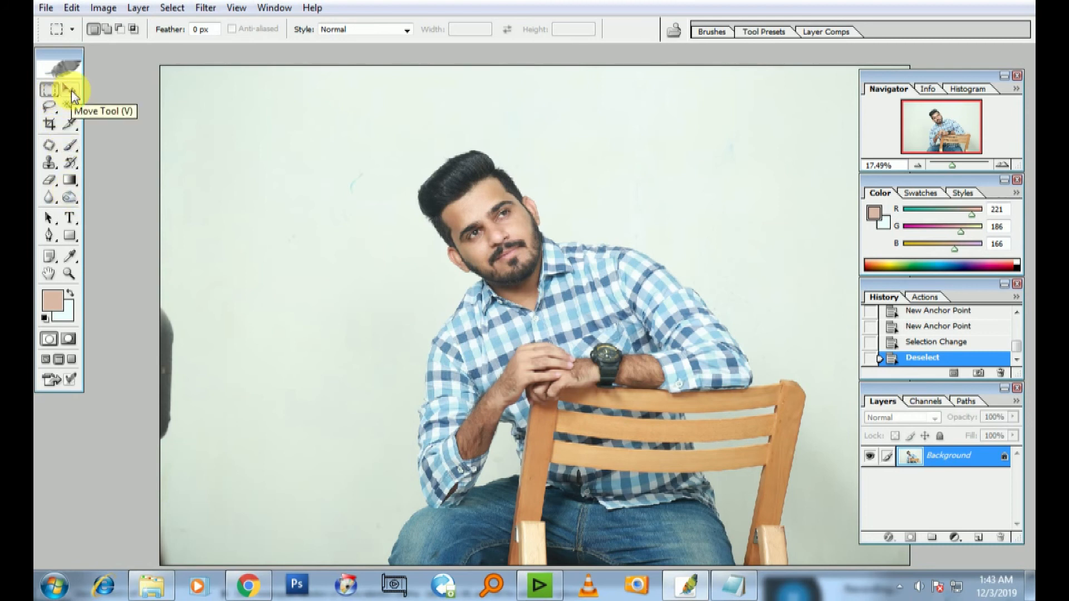
left_click(69, 200)
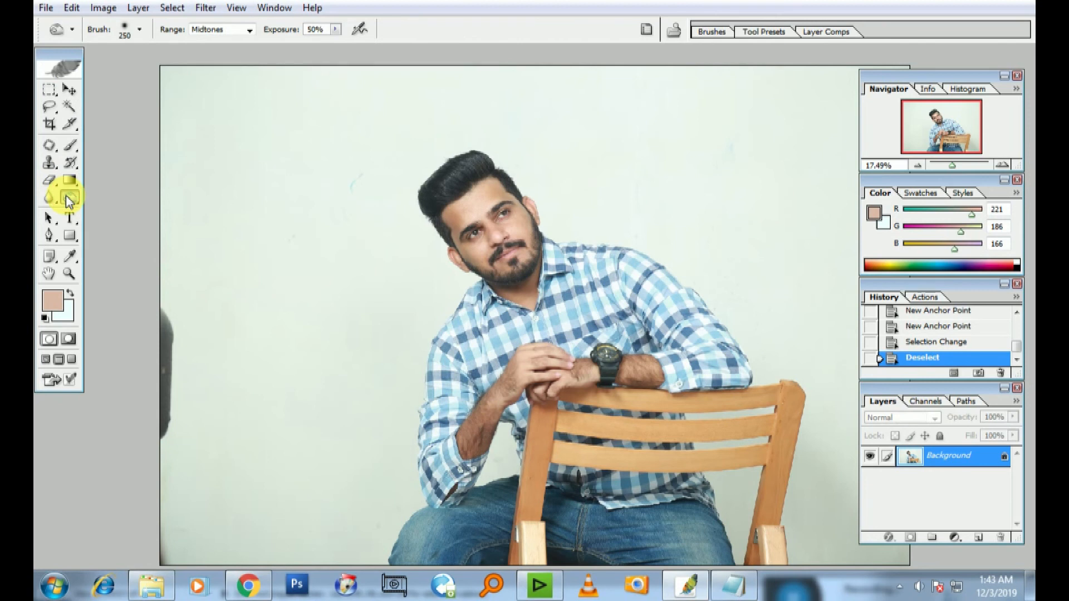
key("v")
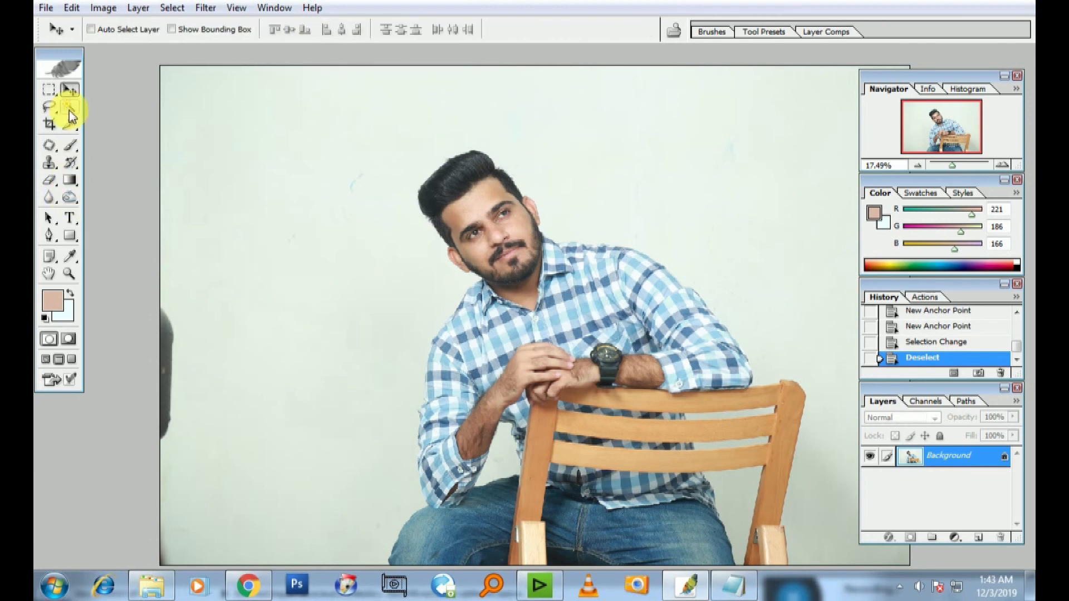